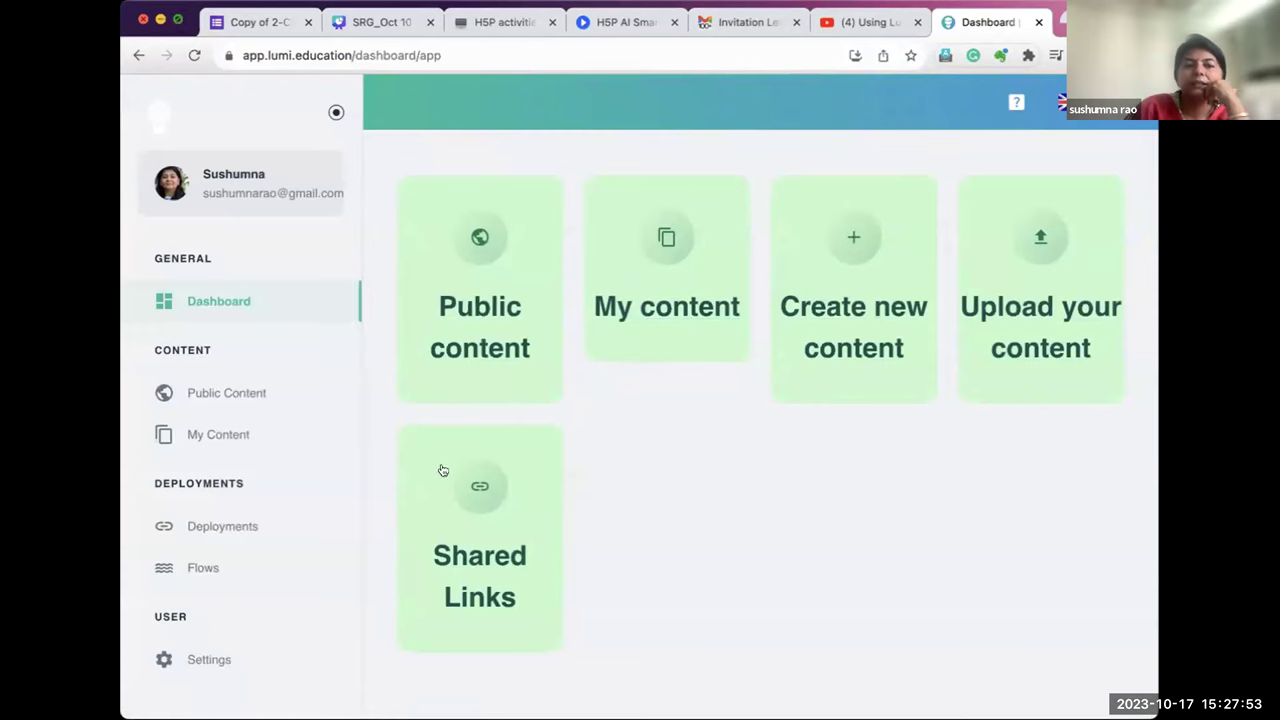
Show the browser in full screen and look through the interface languages offered on the Lumi dashboard
key(ctrl+super+f)
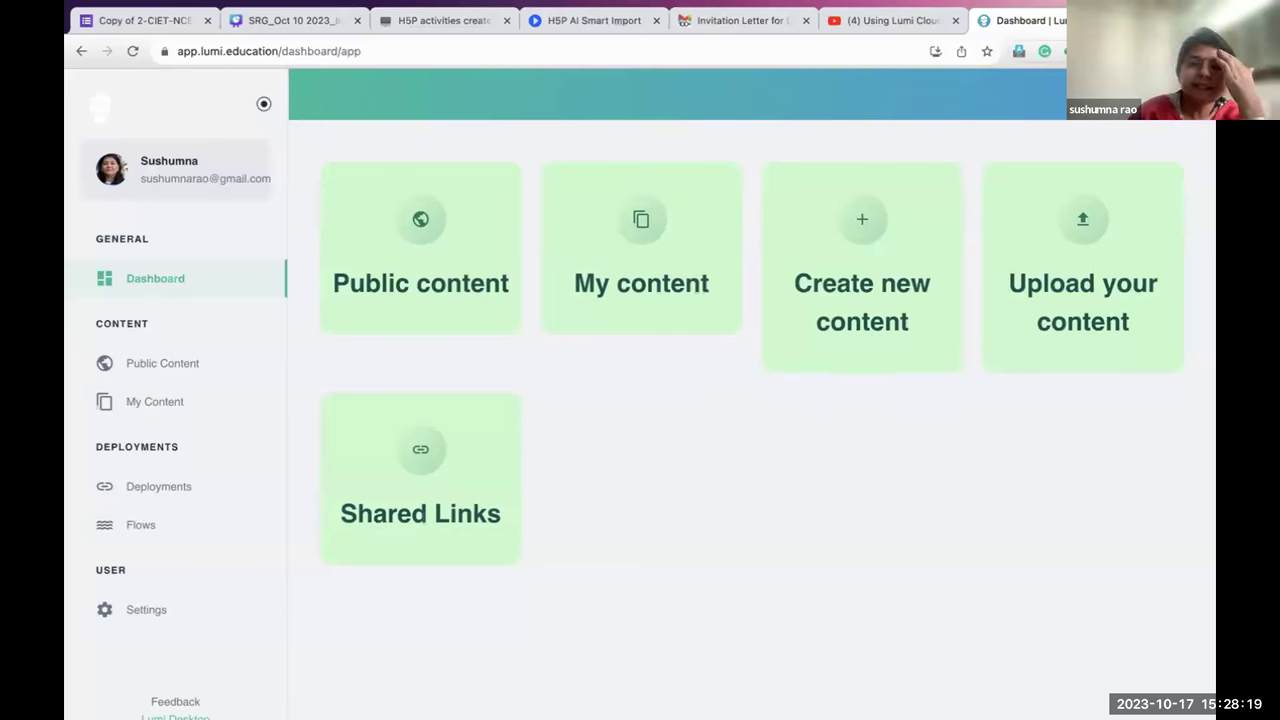
click(1060, 148)
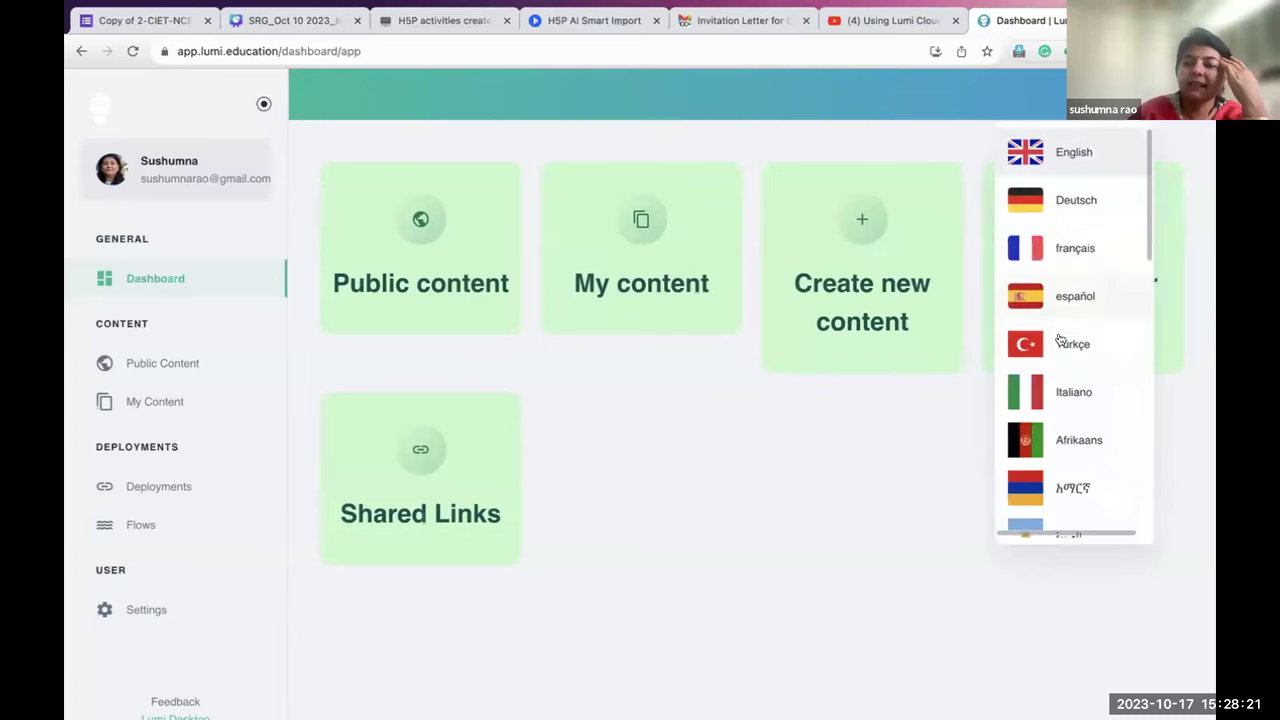
scroll(1053, 363, down, 5)
scroll(1053, 363, down, 4)
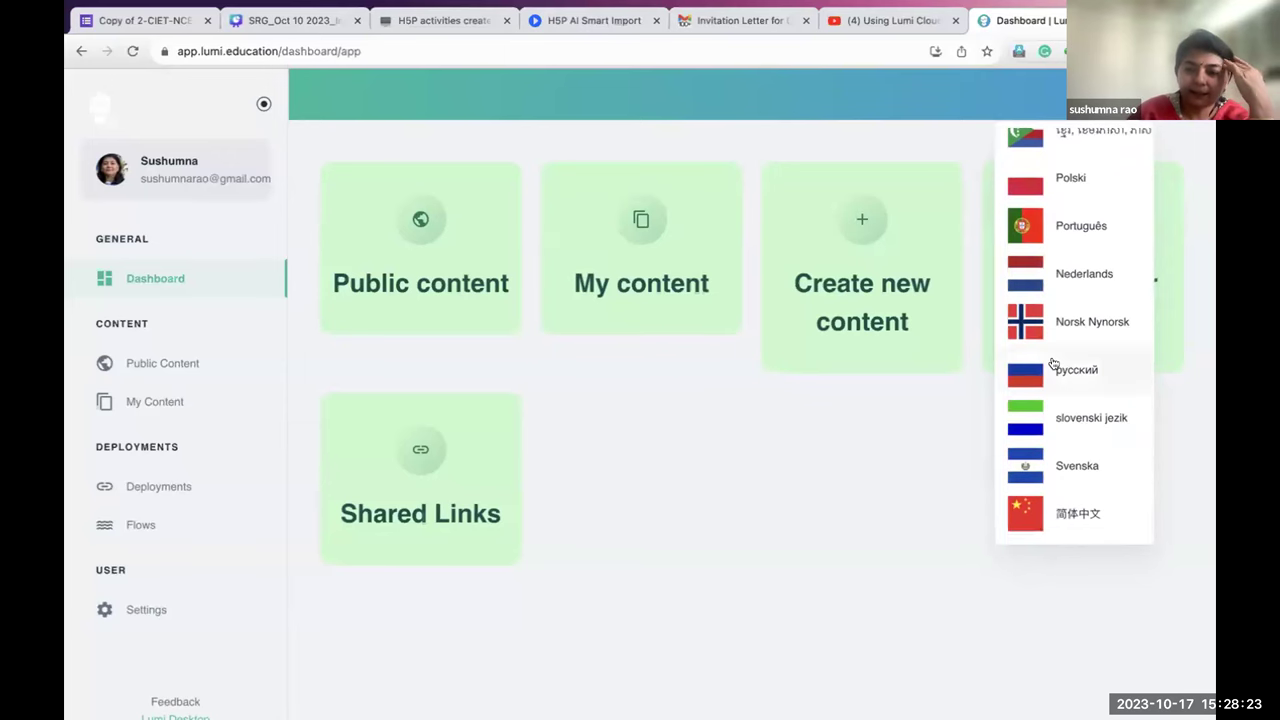
scroll(1053, 363, up, 10)
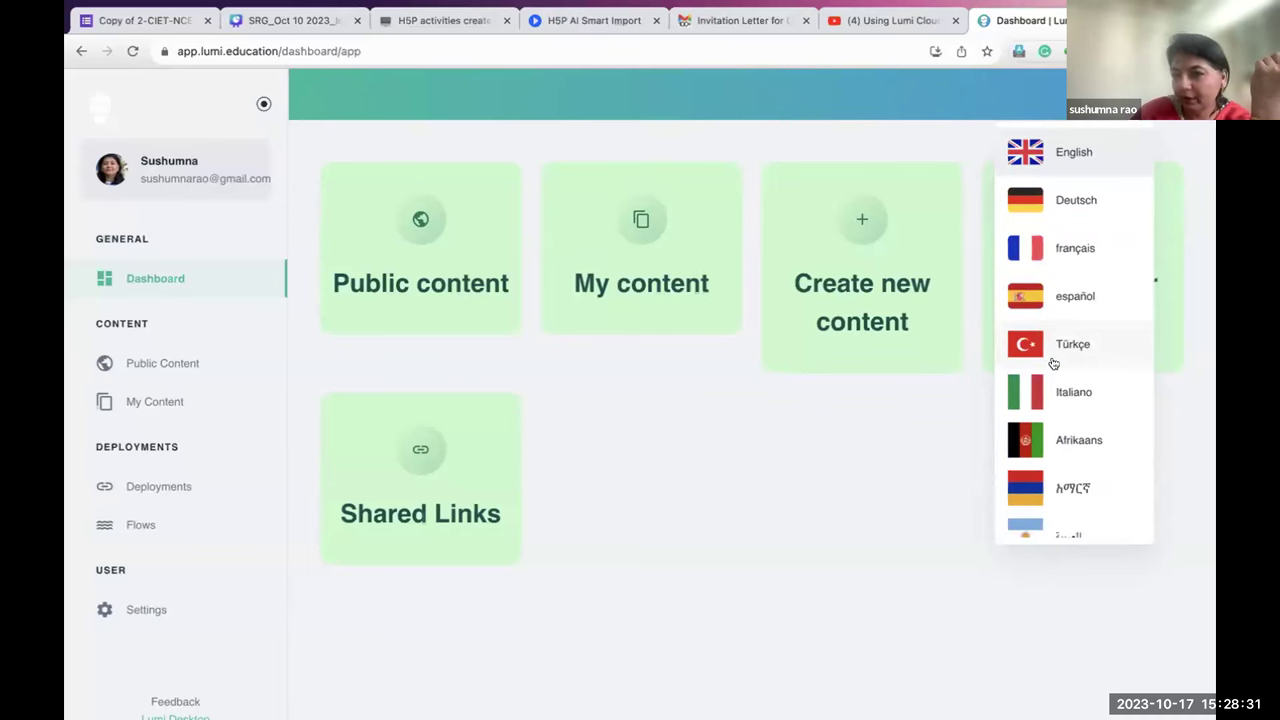
scroll(1053, 363, down, 10)
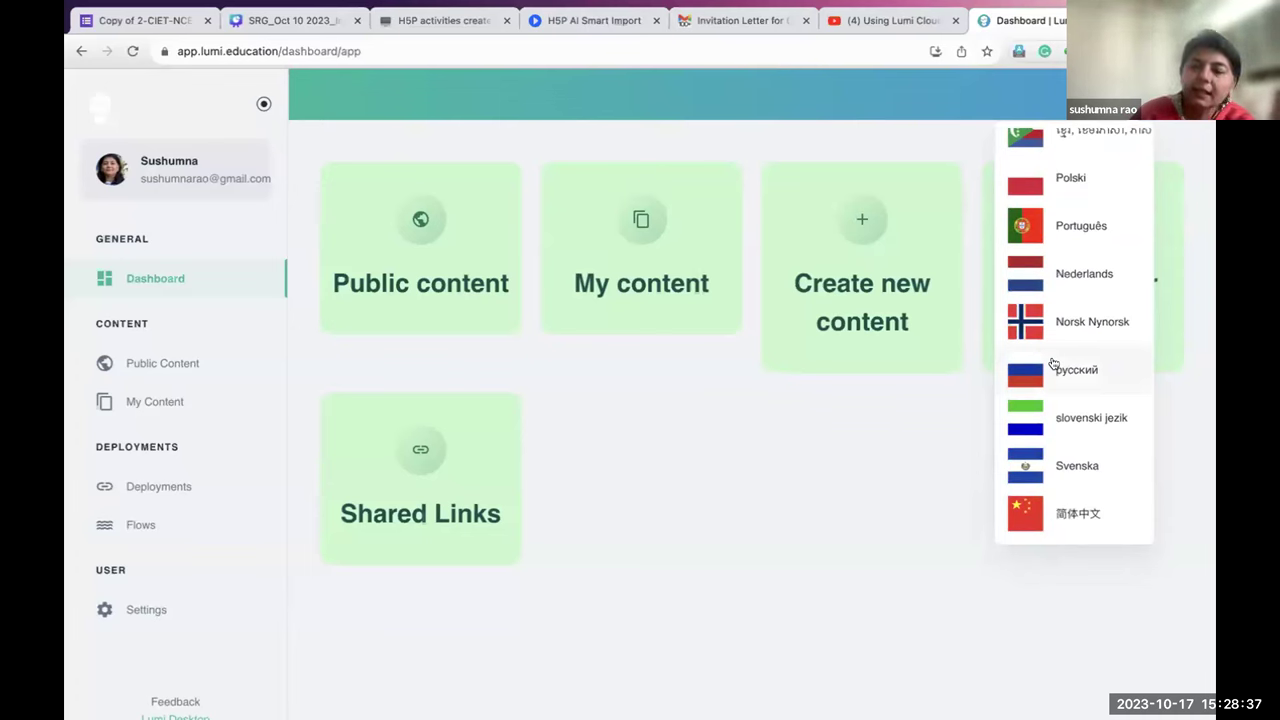
scroll(1053, 363, up, 10)
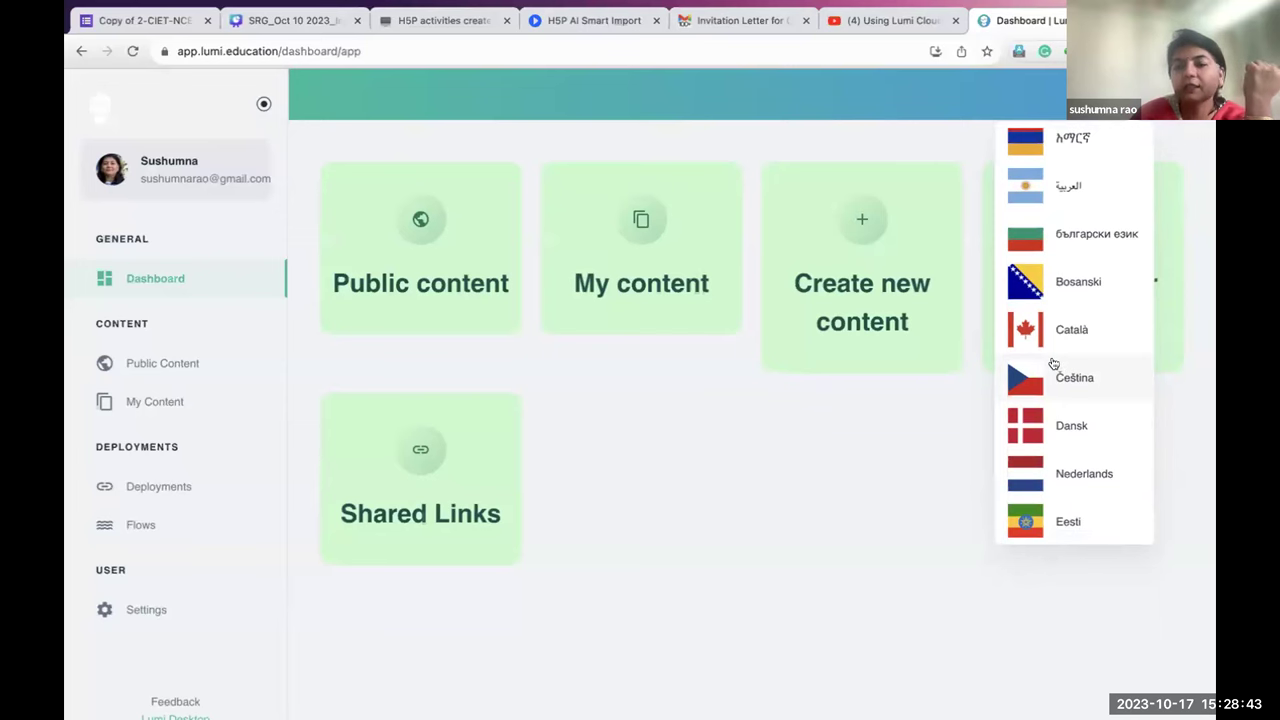
scroll(1053, 364, up, 4)
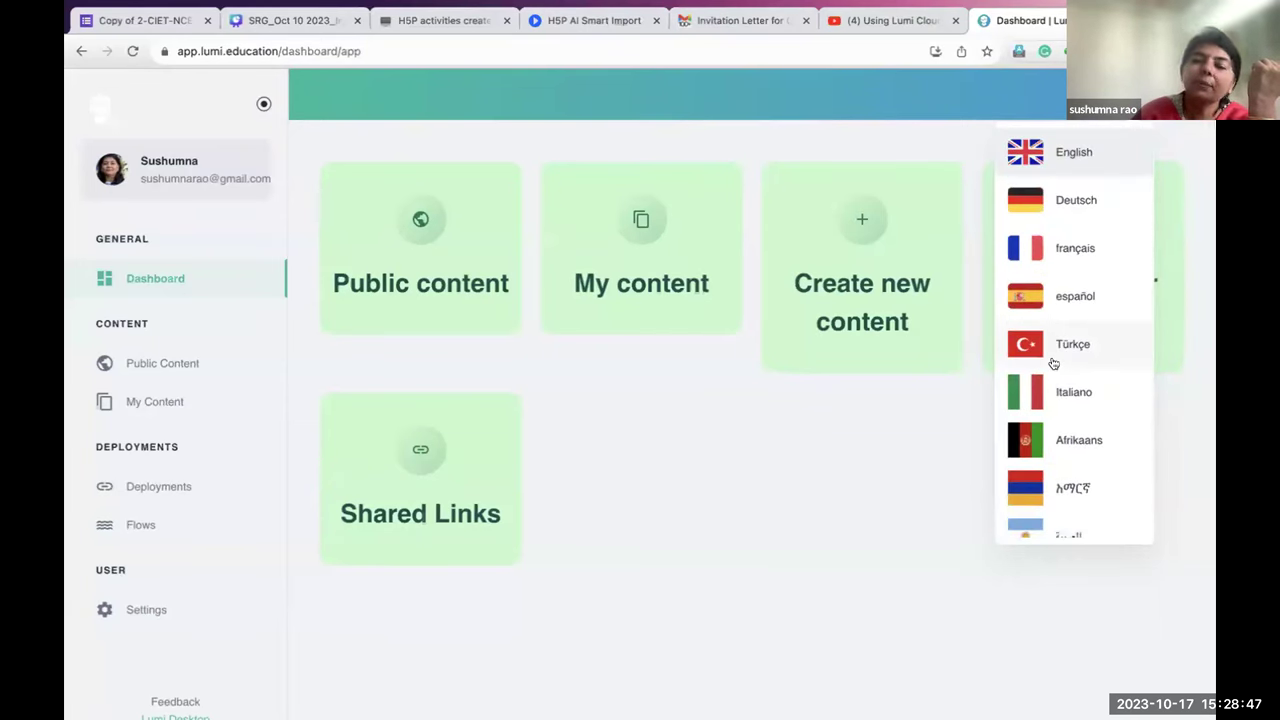
click(1181, 127)
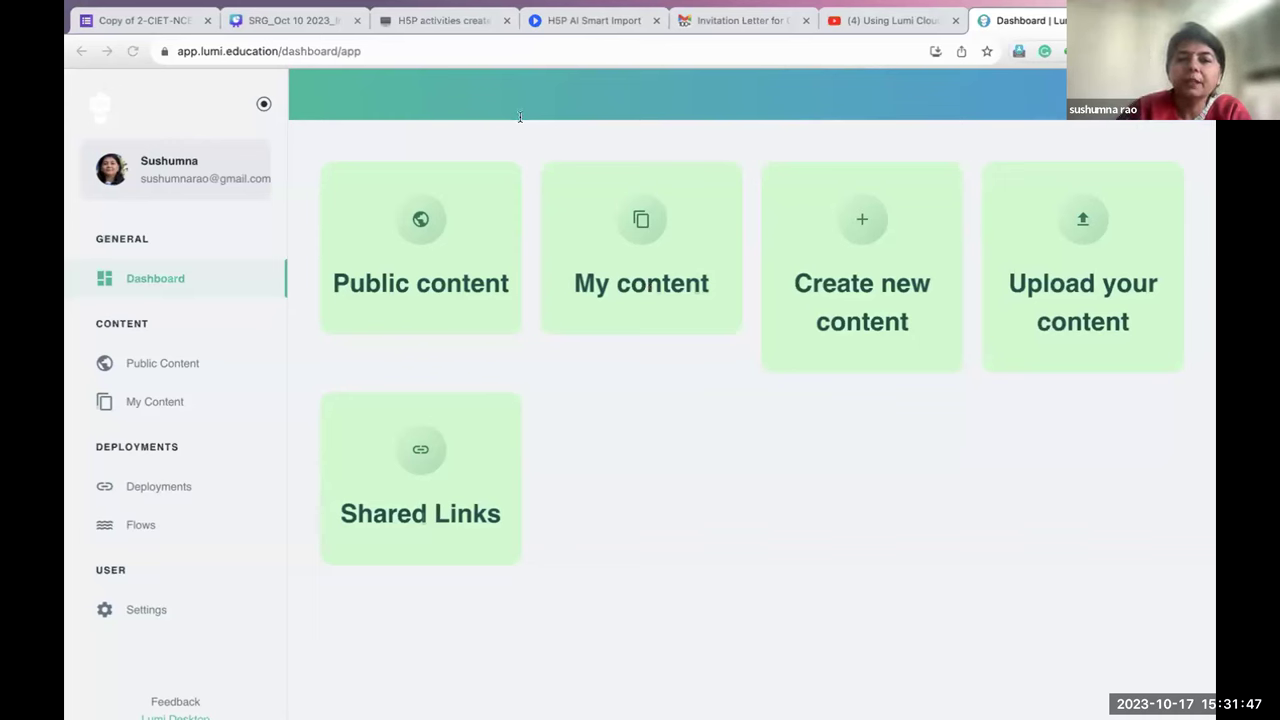
Start creating new content from the dashboard and collapse the navigation sidebar to a narrow strip
click(624, 667)
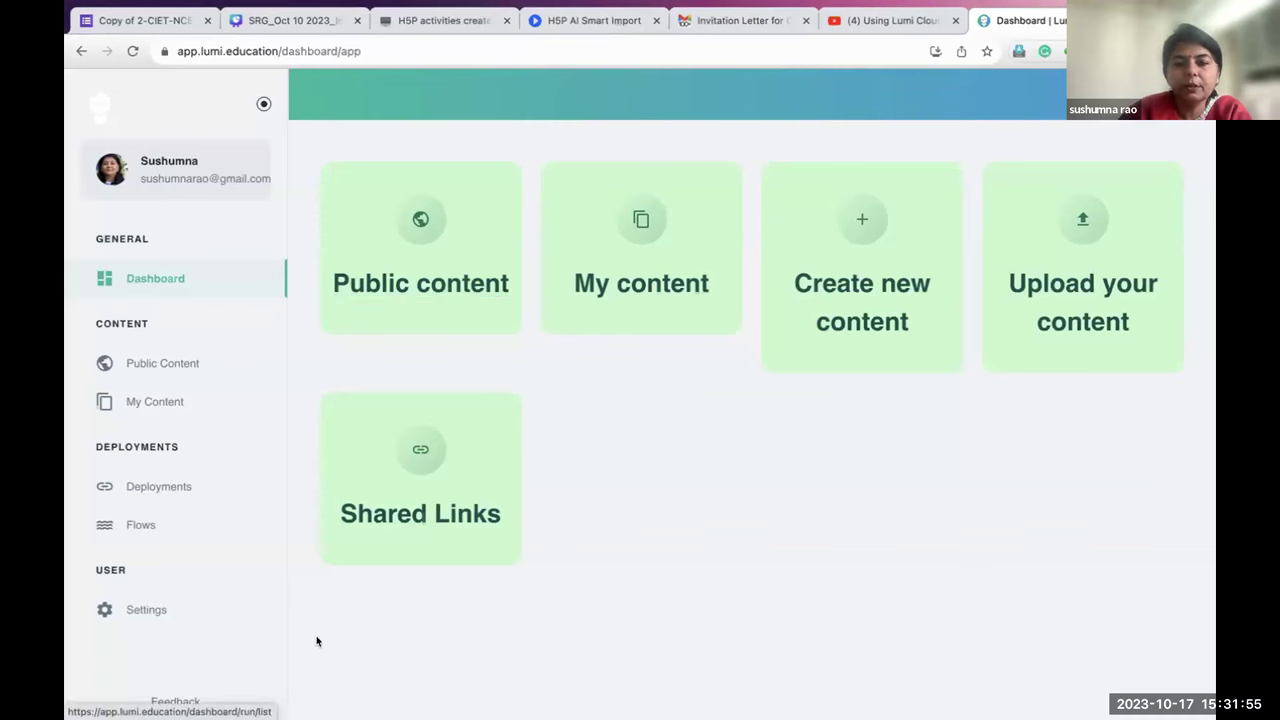
click(826, 285)
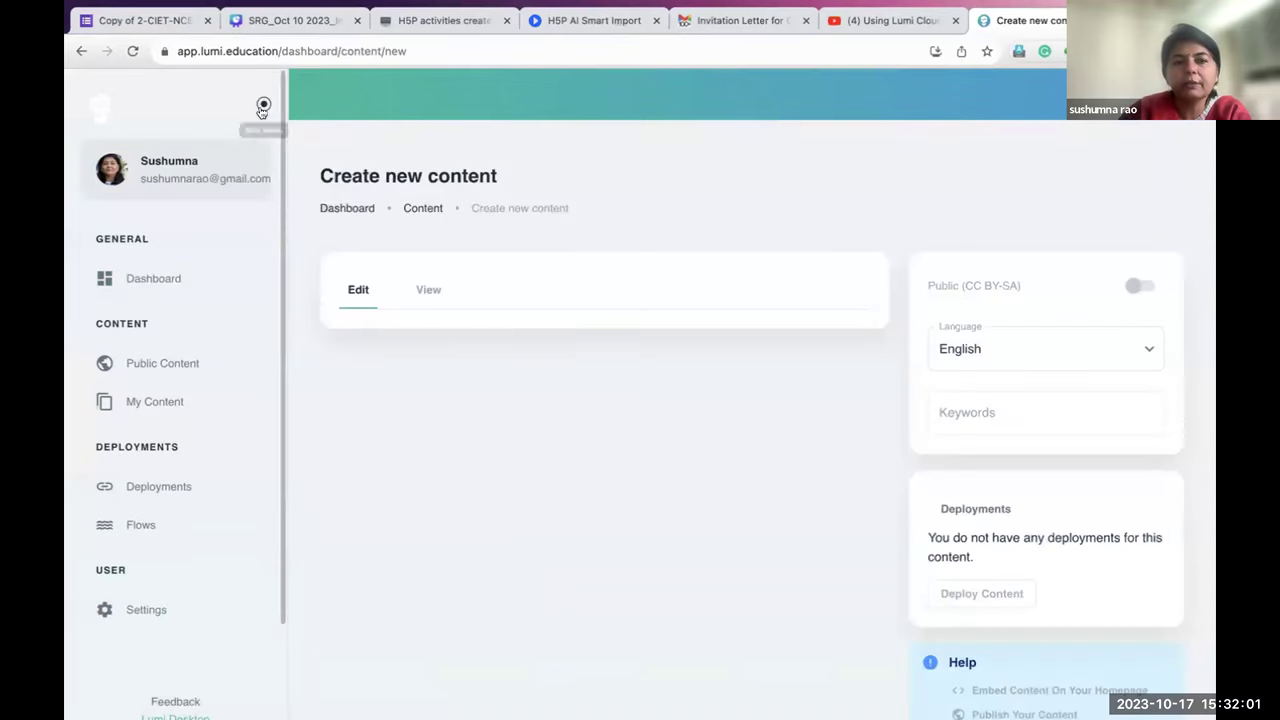
click(262, 106)
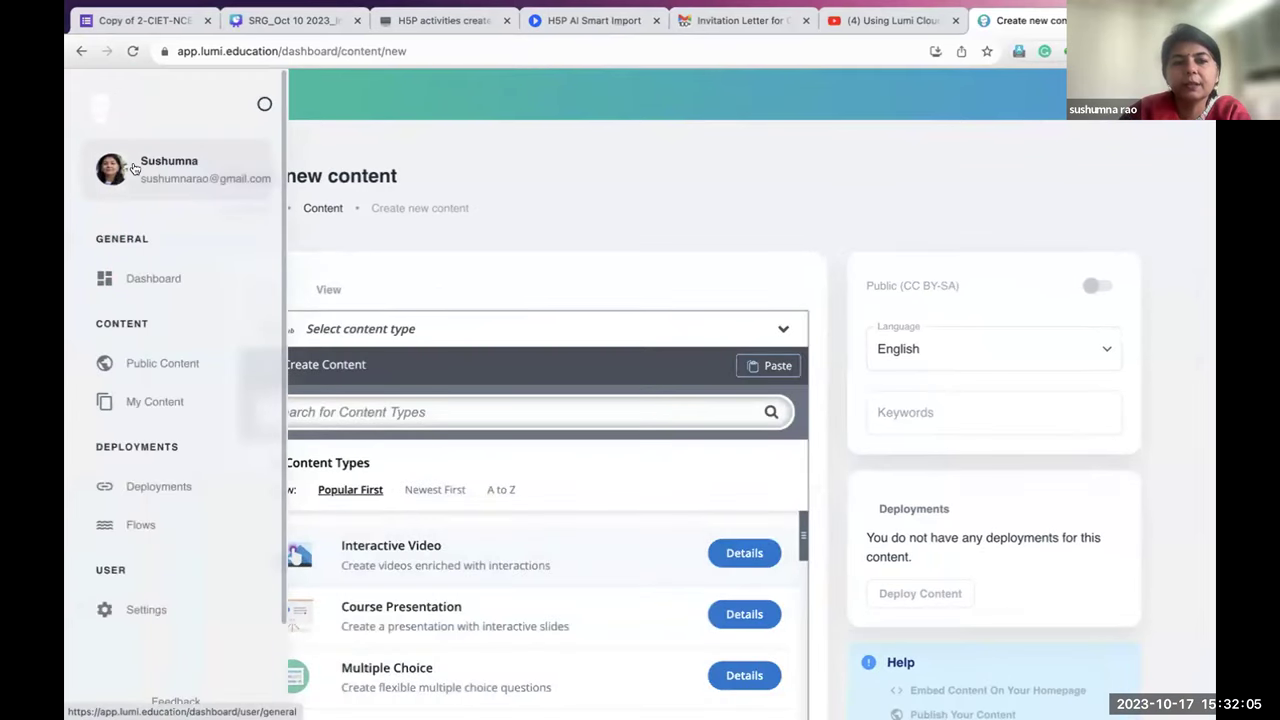
mouse_move(107, 153)
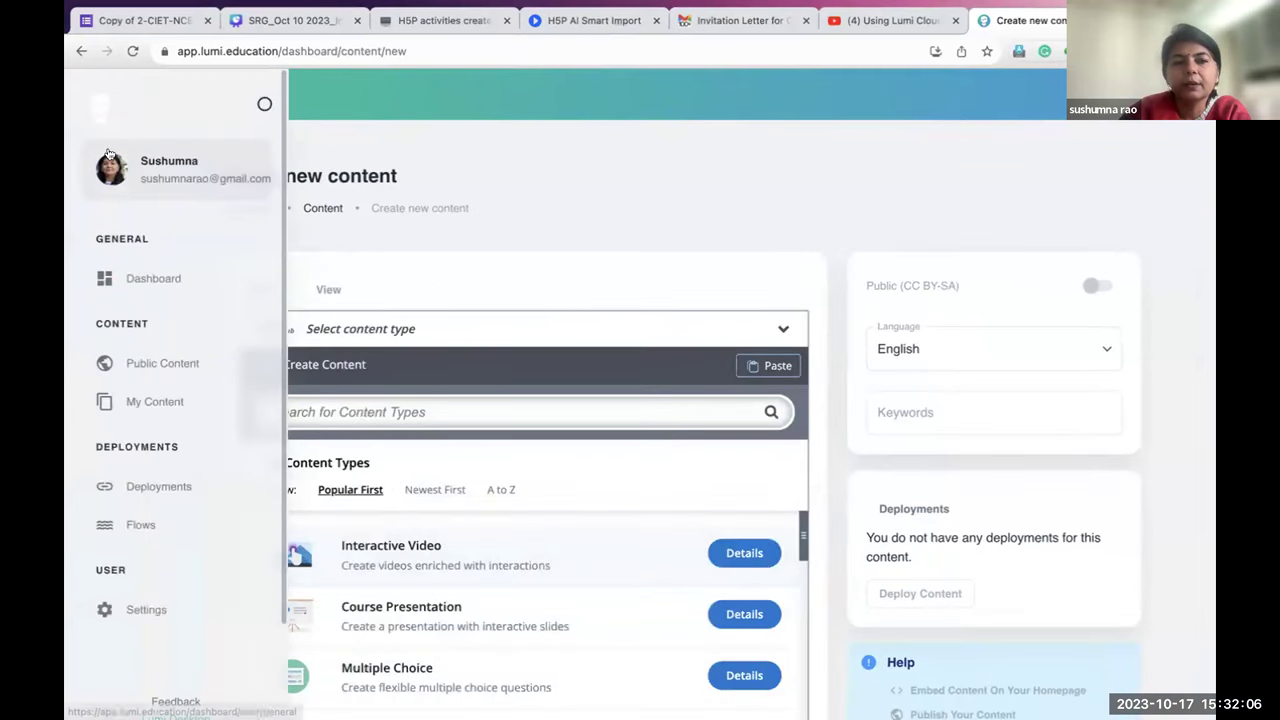
click(263, 105)
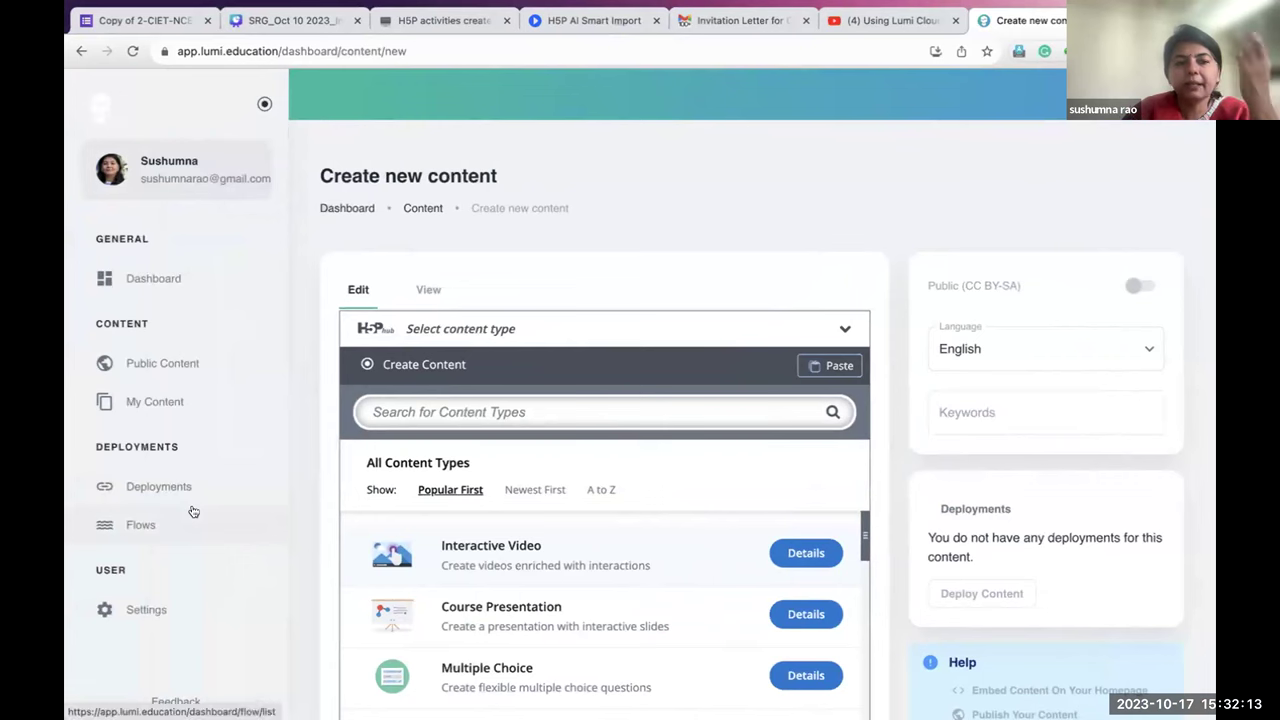
click(264, 104)
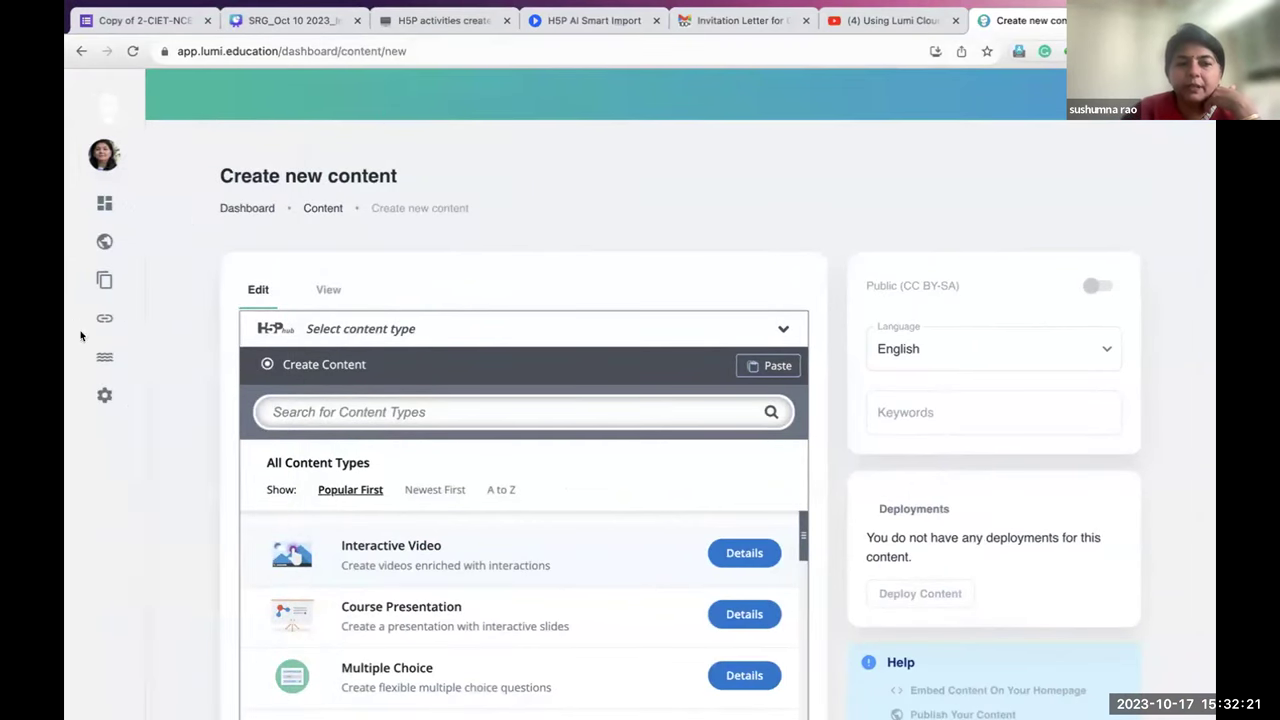
Look through the full list of H5P content types available for new content
mouse_move(166, 526)
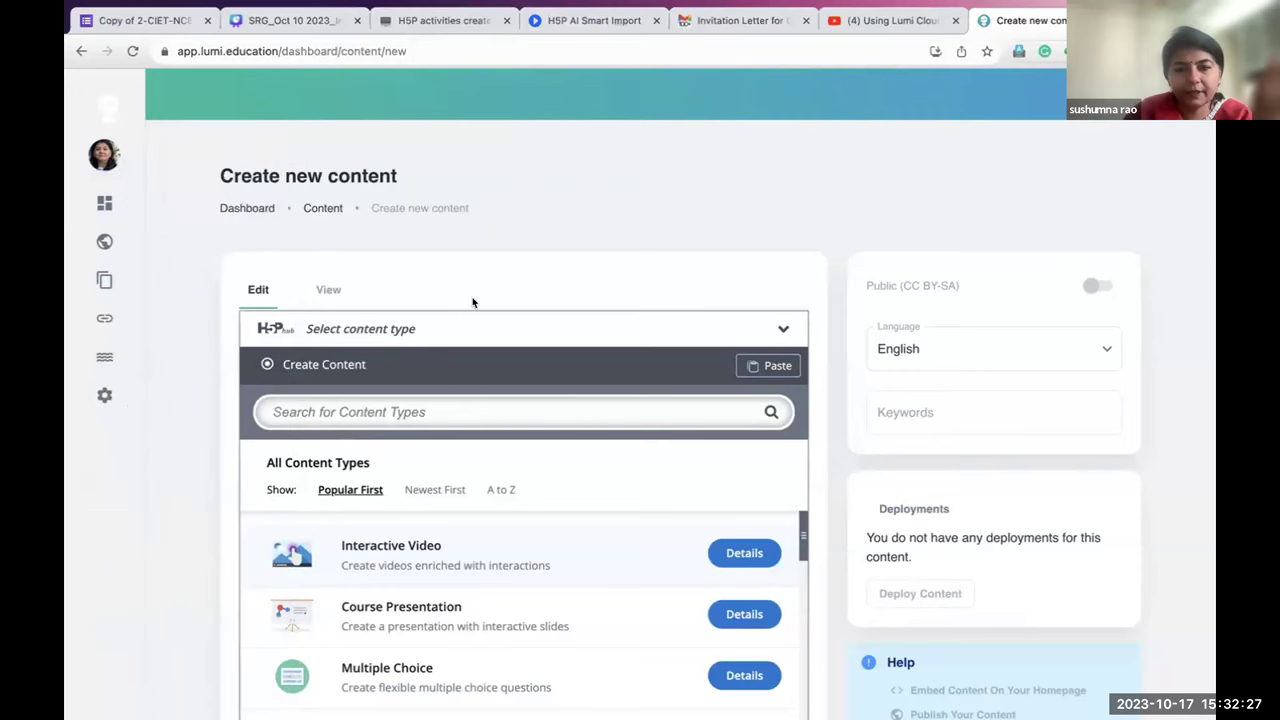
scroll(473, 302, down, 3)
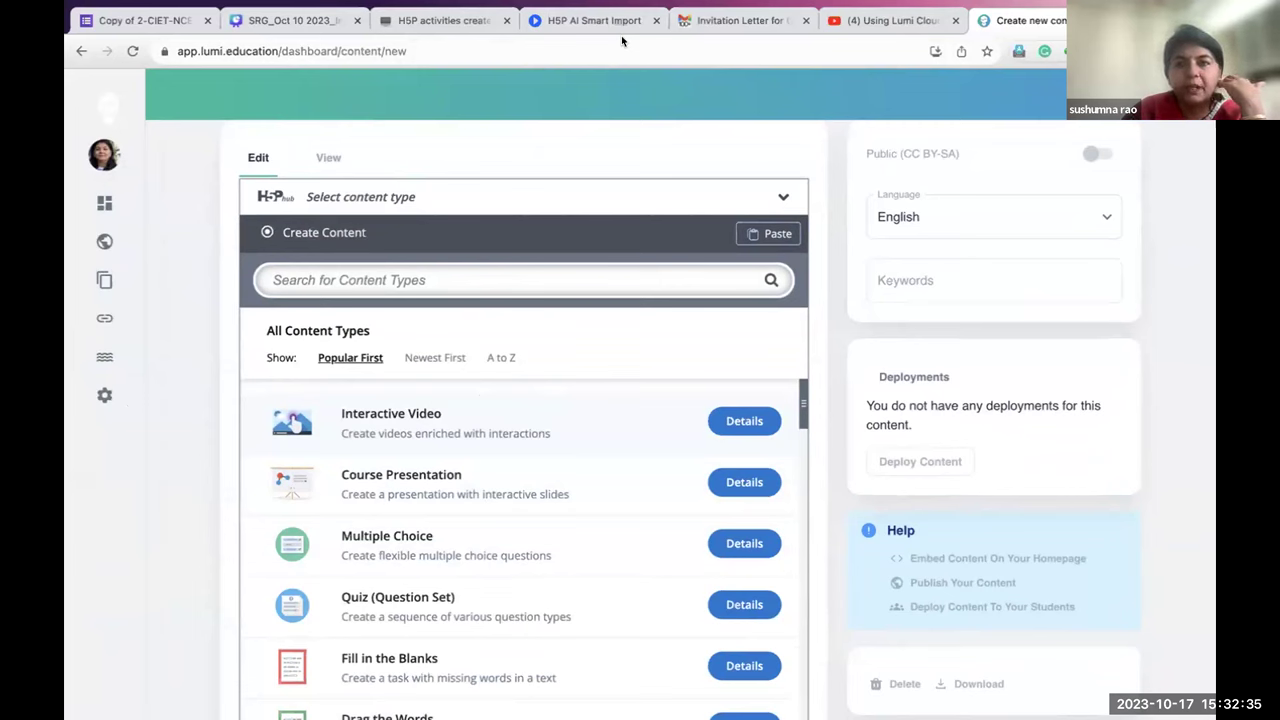
scroll(489, 514, down, 1)
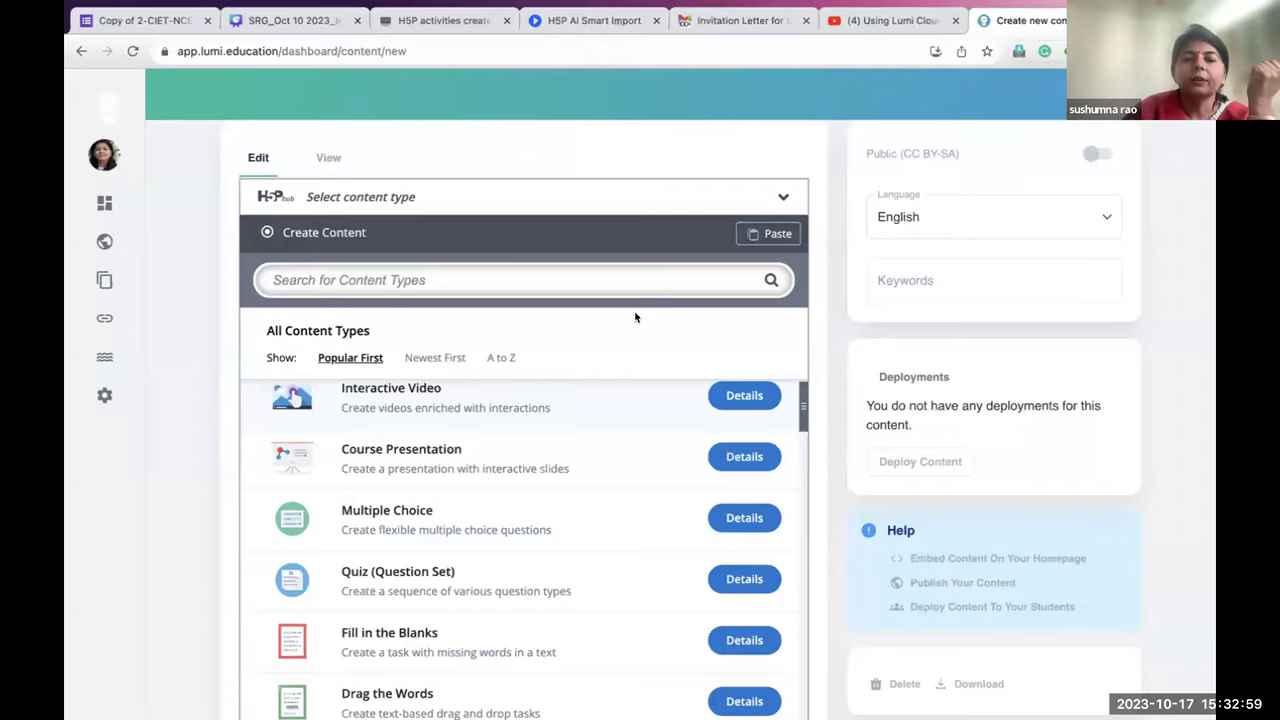
scroll(634, 317, down, 5)
scroll(634, 442, down, 15)
scroll(634, 442, down, 15)
scroll(634, 442, up, 20)
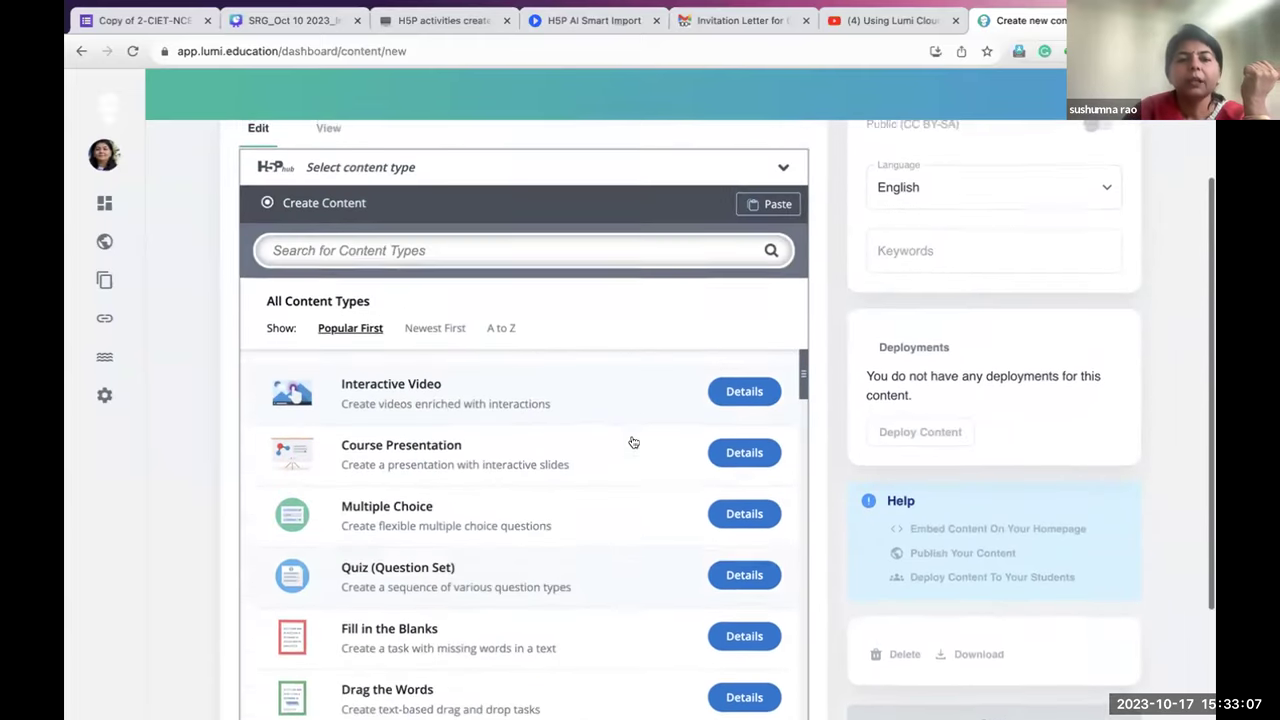
scroll(634, 442, up, 1)
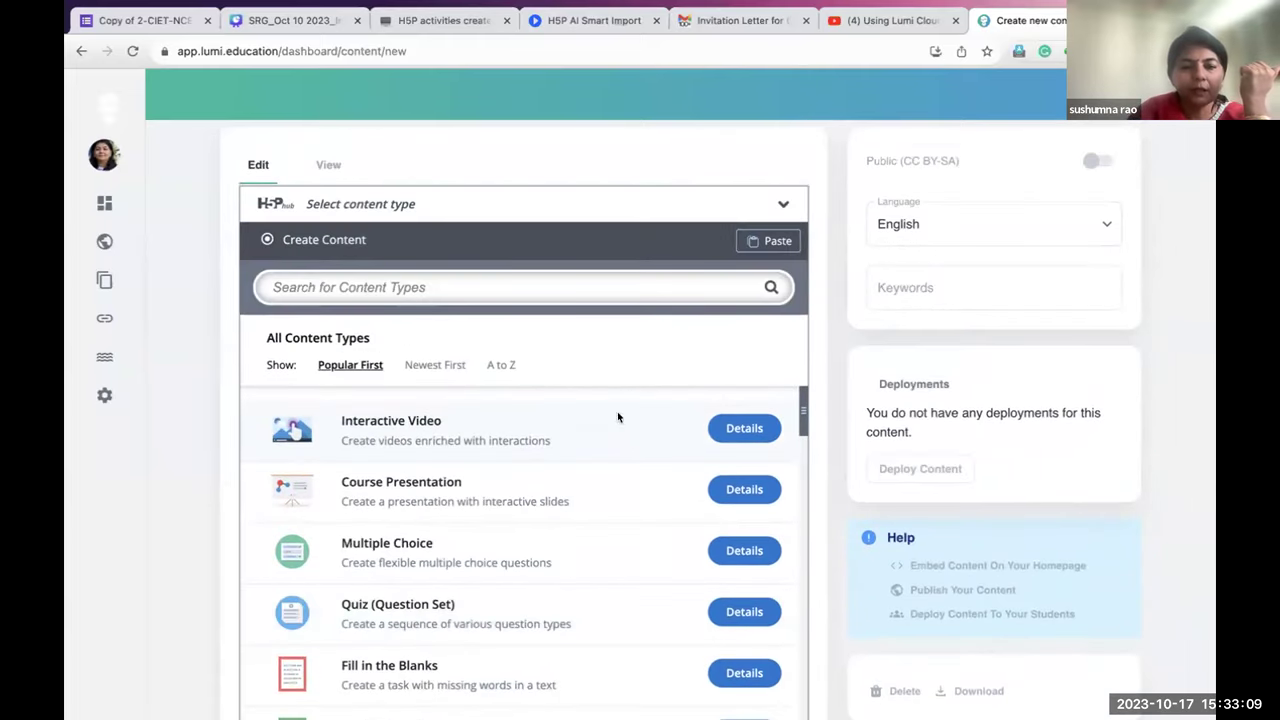
View the content types sorted newest first and A to Z, and return to the popular-first order
click(414, 362)
click(500, 366)
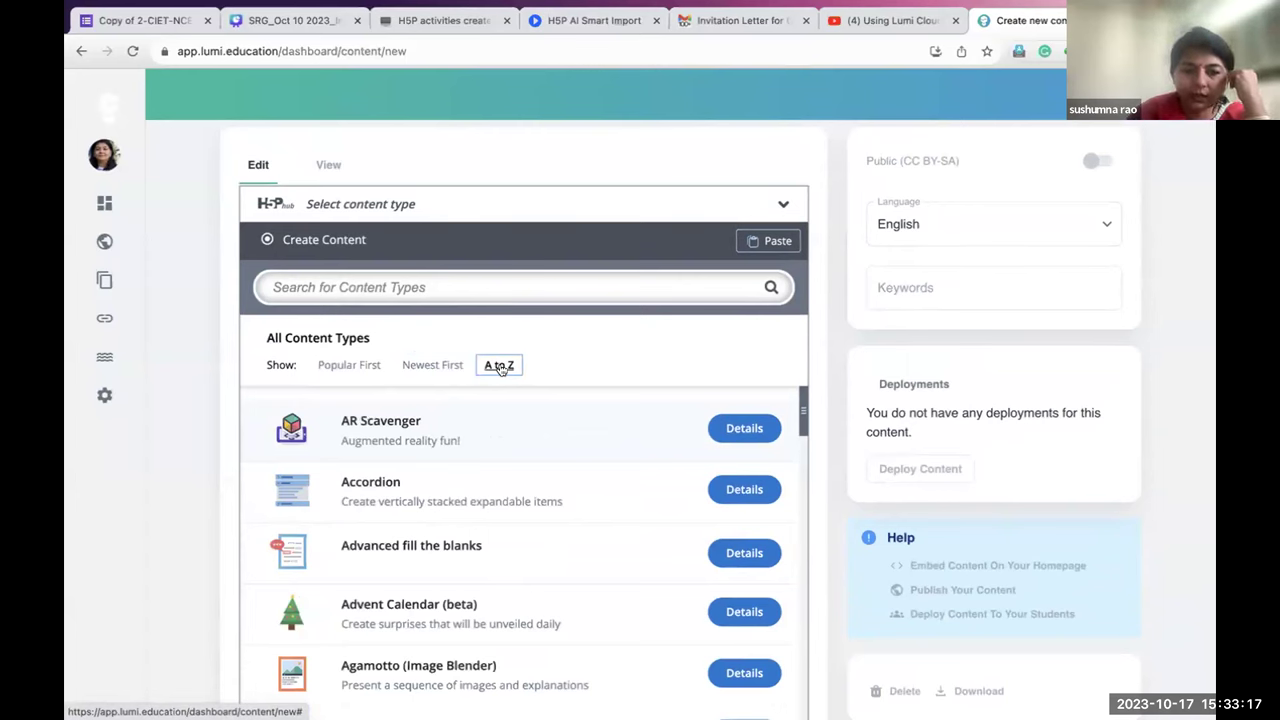
click(336, 366)
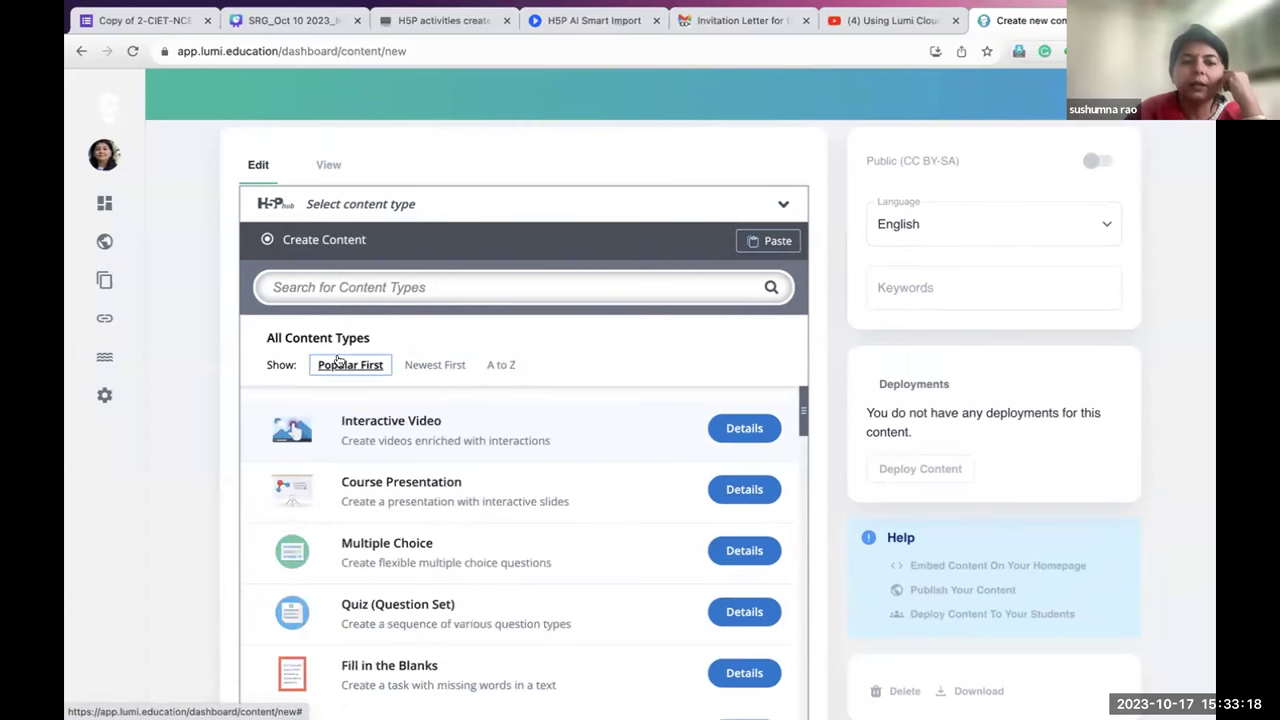
Examine the public sharing option and the list of languages available for the new content
click(318, 285)
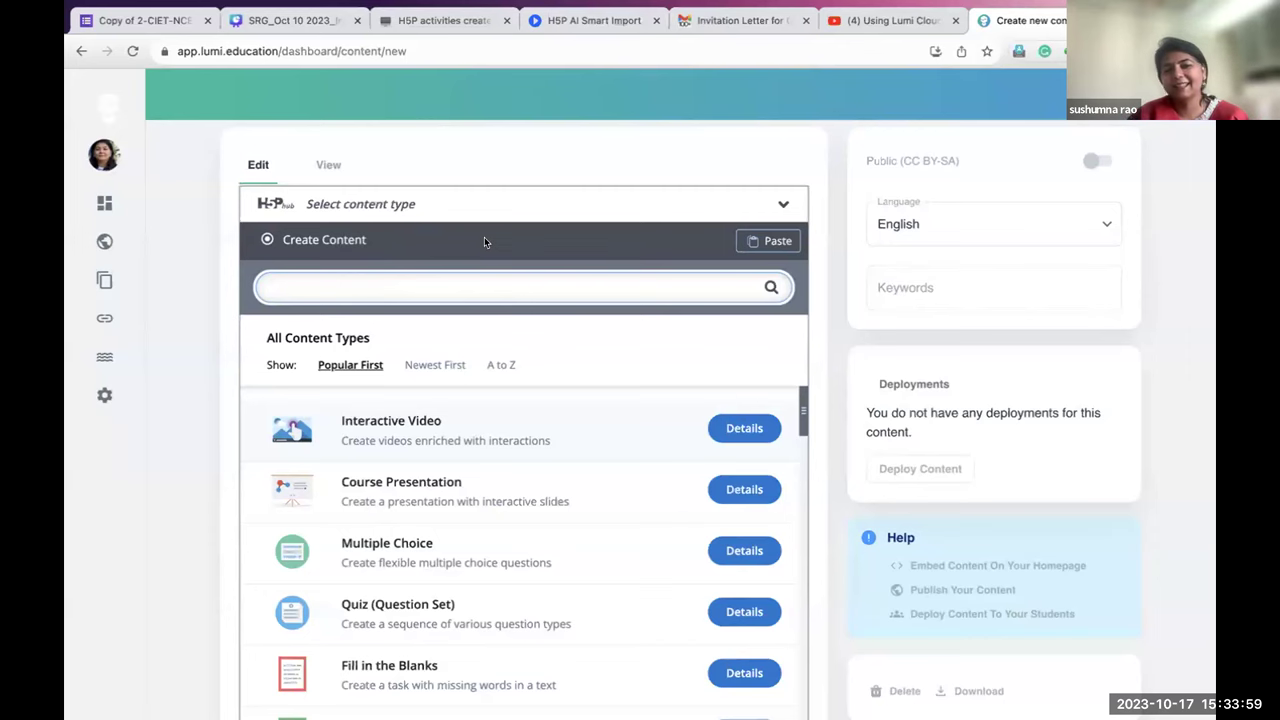
scroll(484, 241, up, 2)
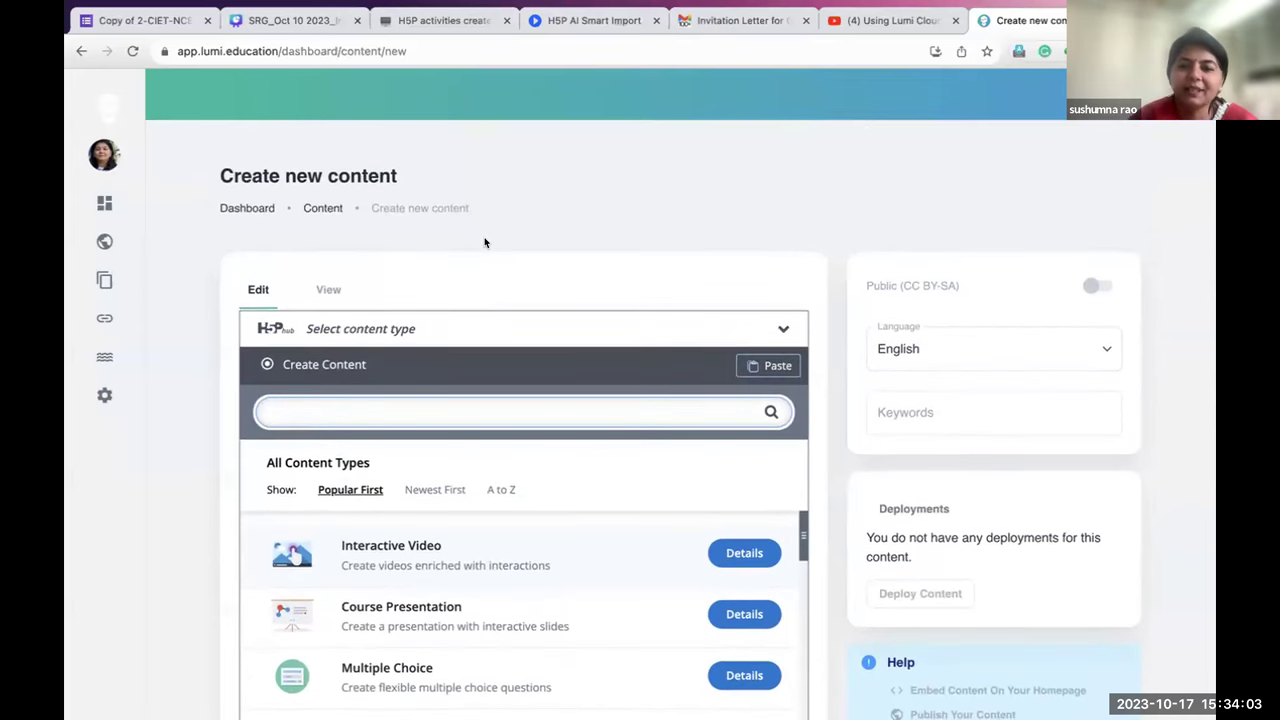
scroll(821, 468, right, 1)
scroll(821, 468, left, 1)
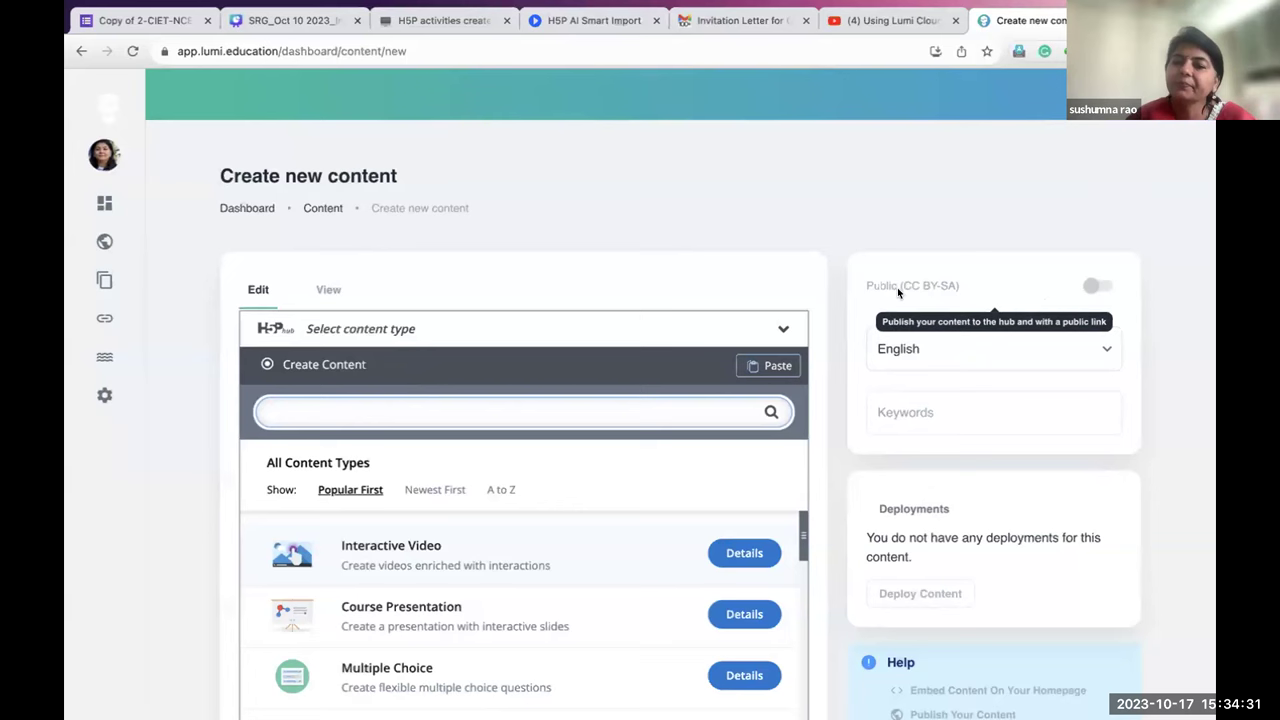
click(1063, 346)
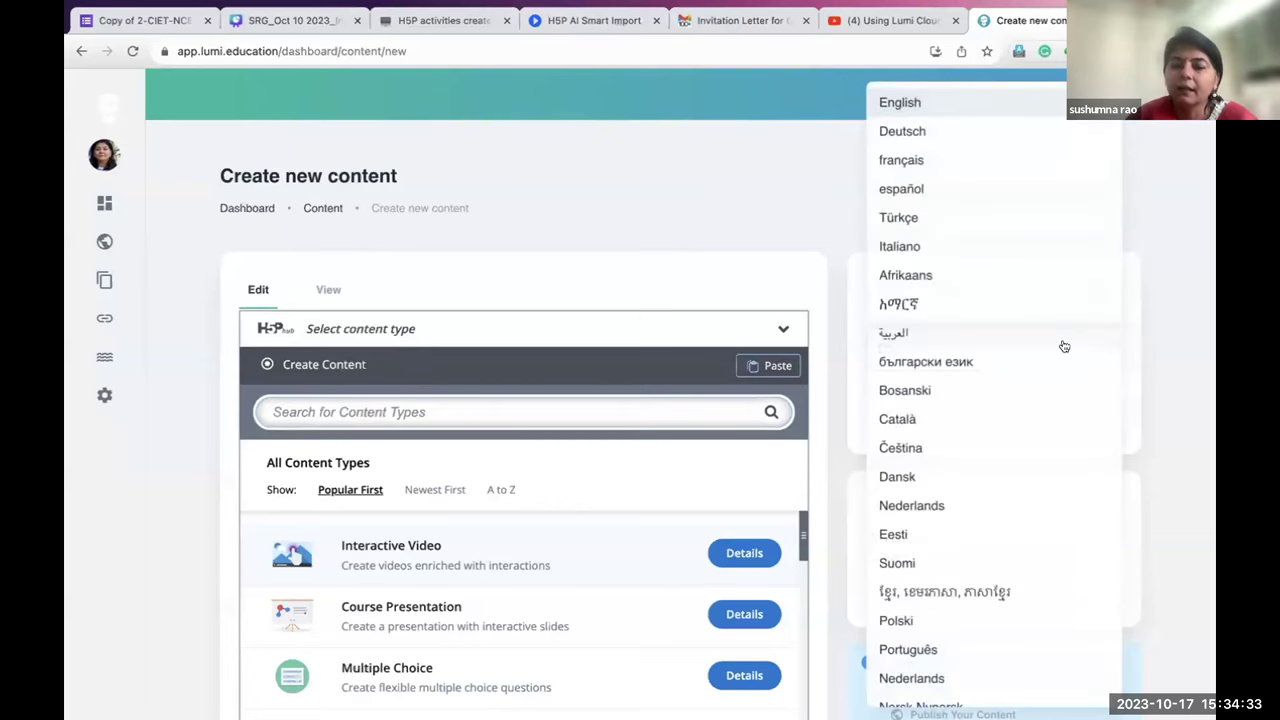
scroll(997, 654, down, 3)
scroll(997, 657, up, 1)
scroll(997, 650, up, 2)
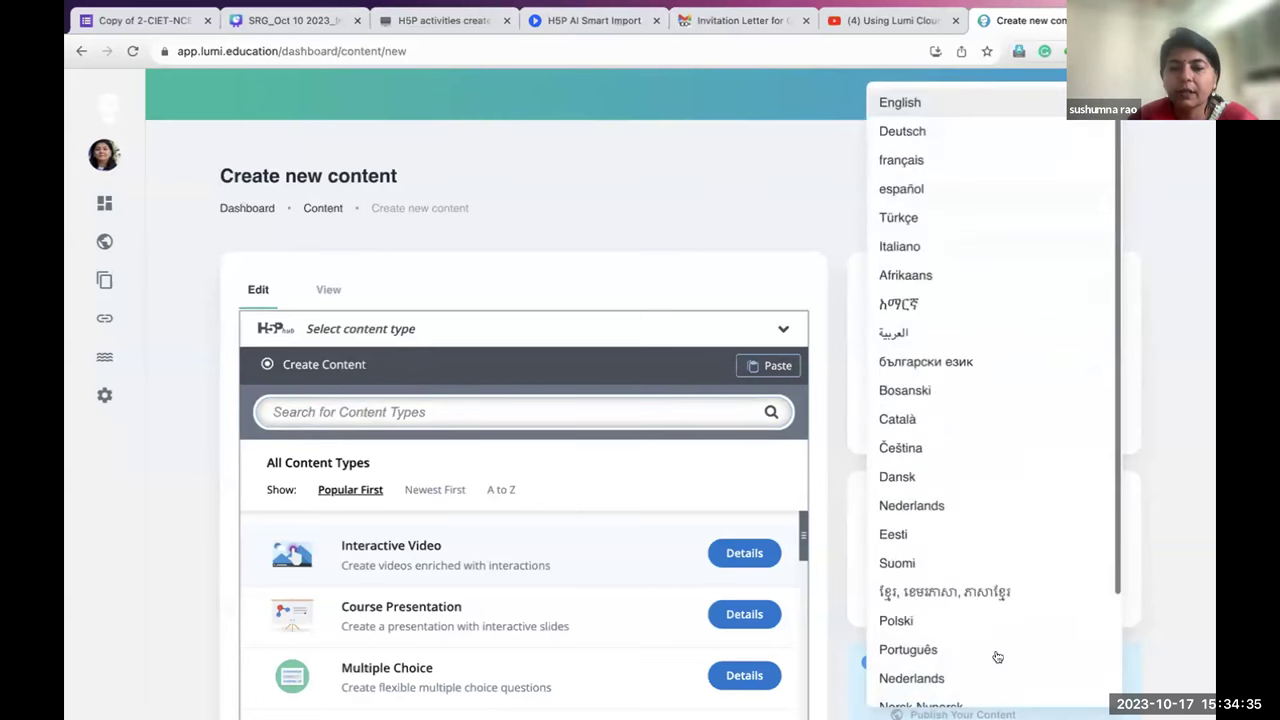
click(1173, 251)
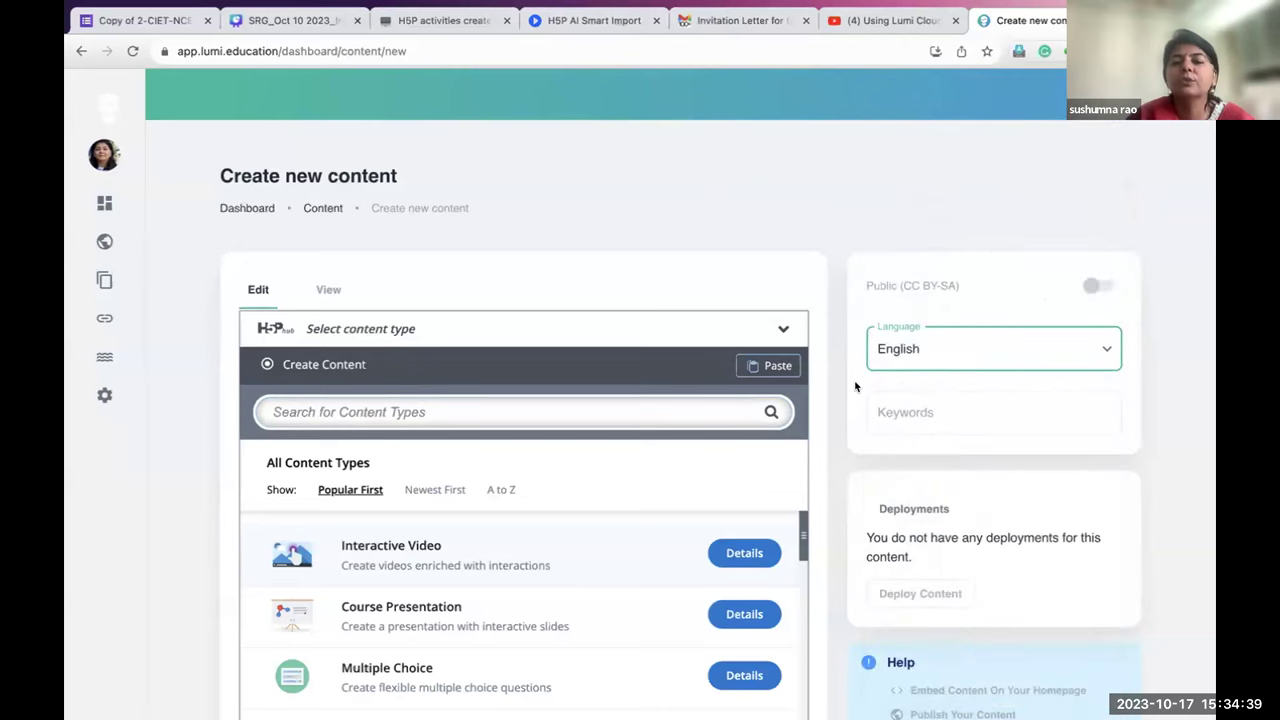
Examine the deployment, help, delete, download and save options for the new content
scroll(855, 387, down, 3)
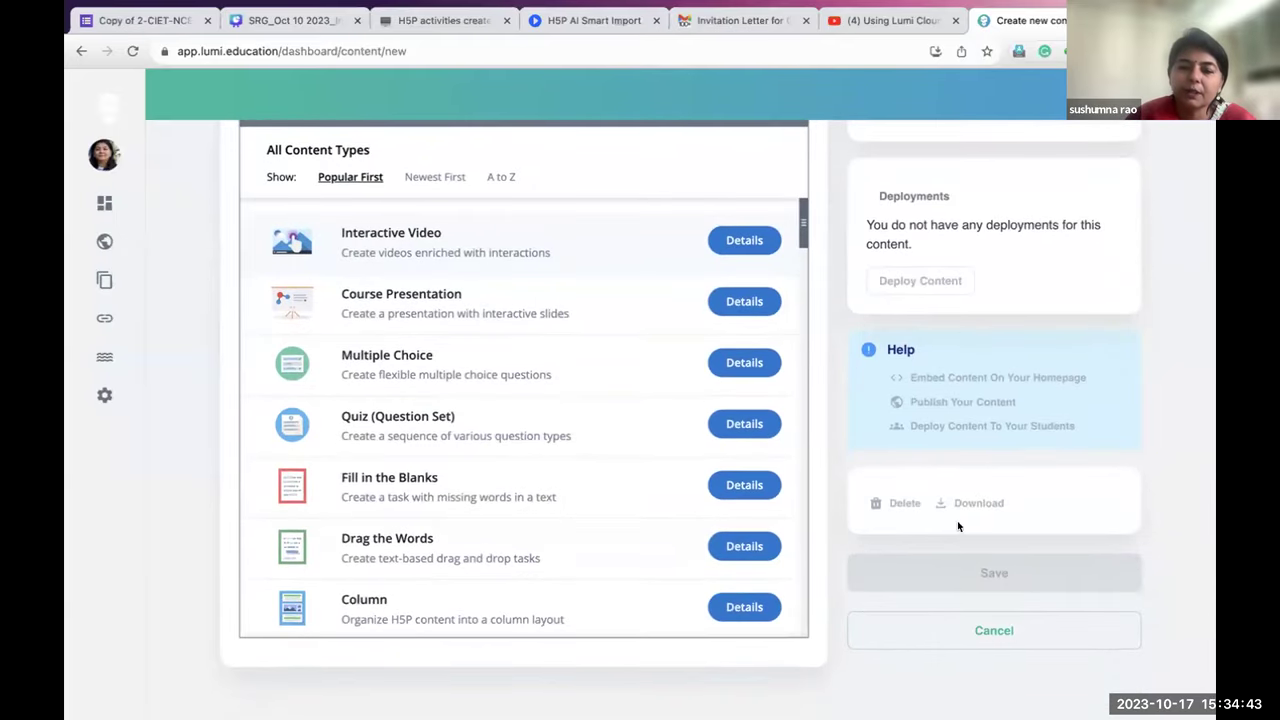
scroll(944, 609, down, 1)
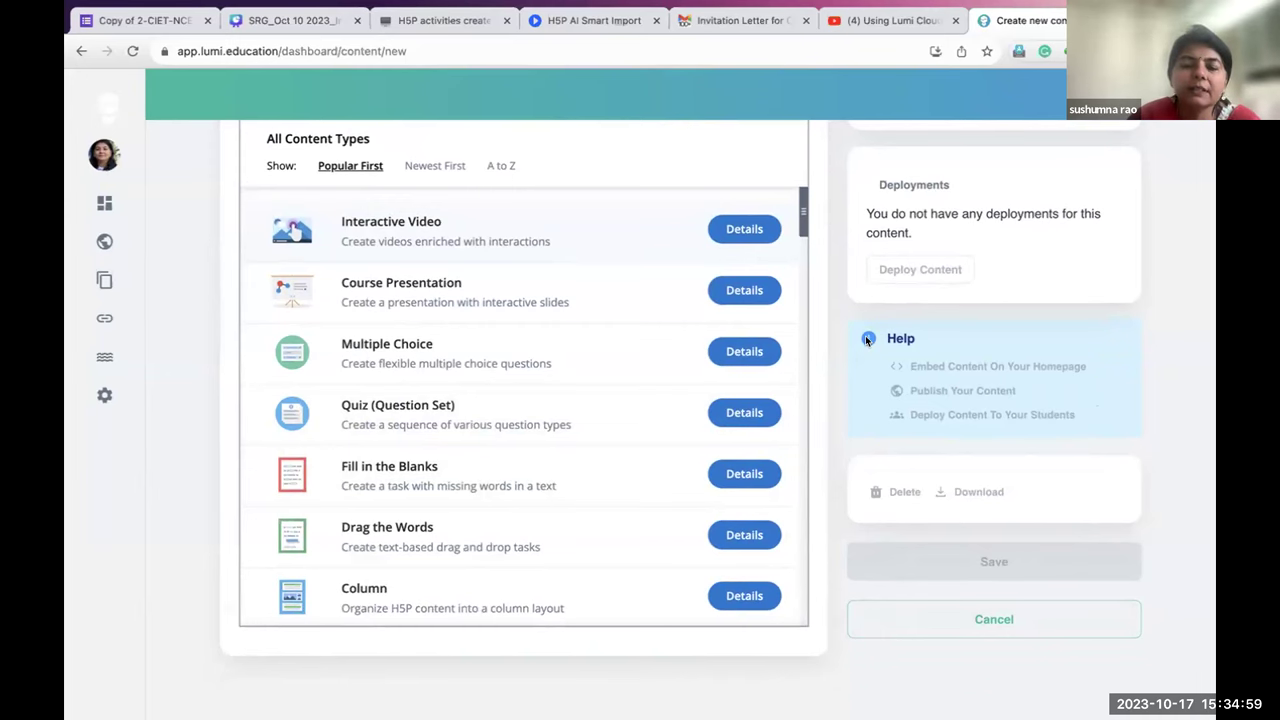
scroll(903, 349, up, 2)
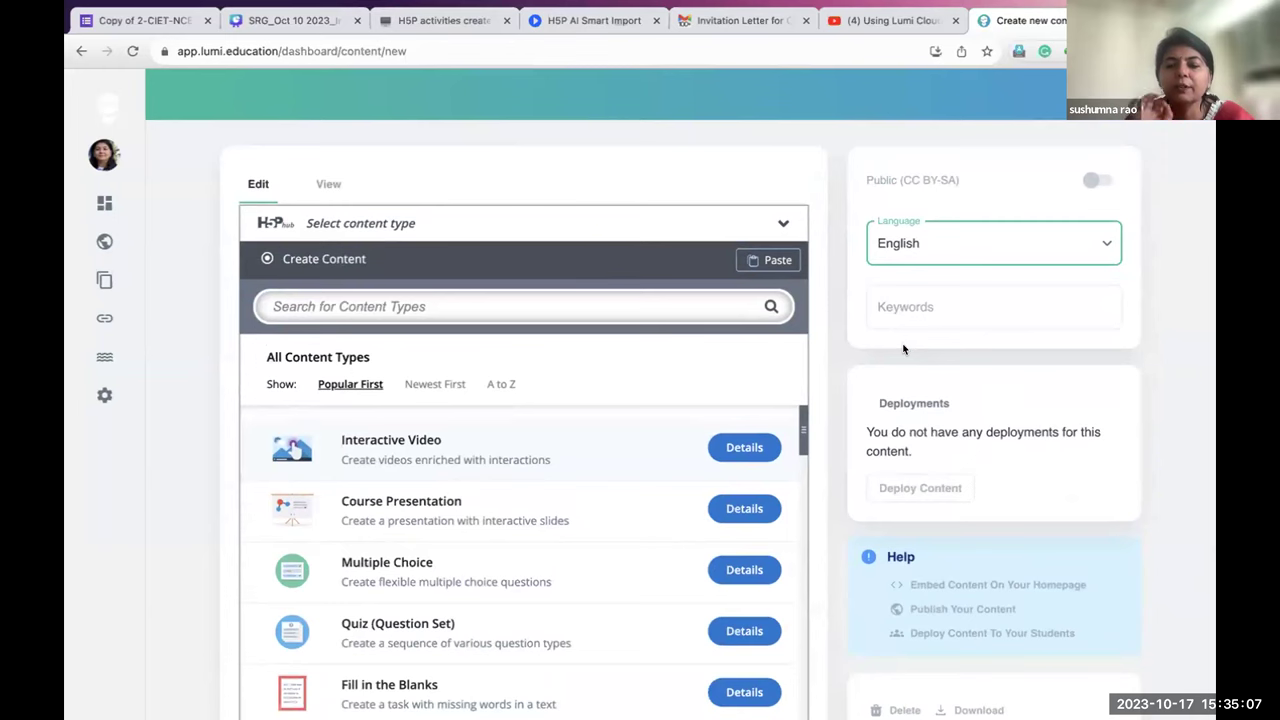
Search the content types for "Mark", choose Mark the Words, and review its empty editing form
click(352, 304)
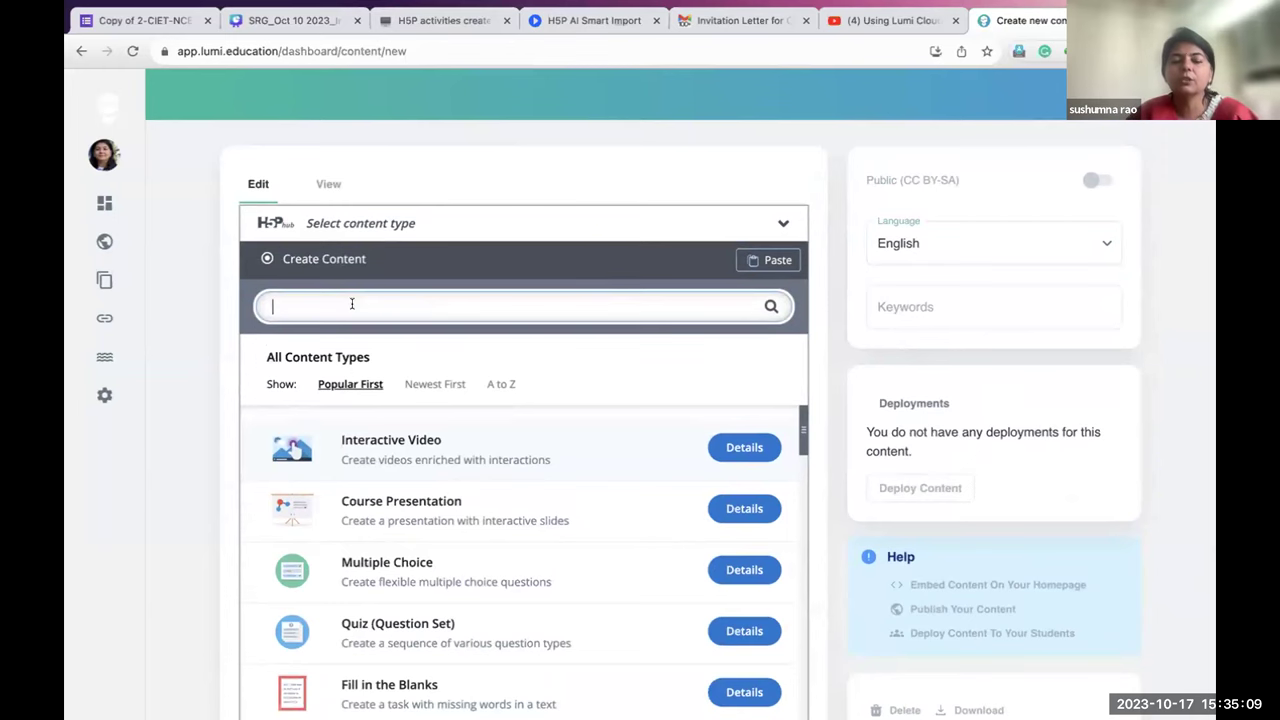
text(Mark)
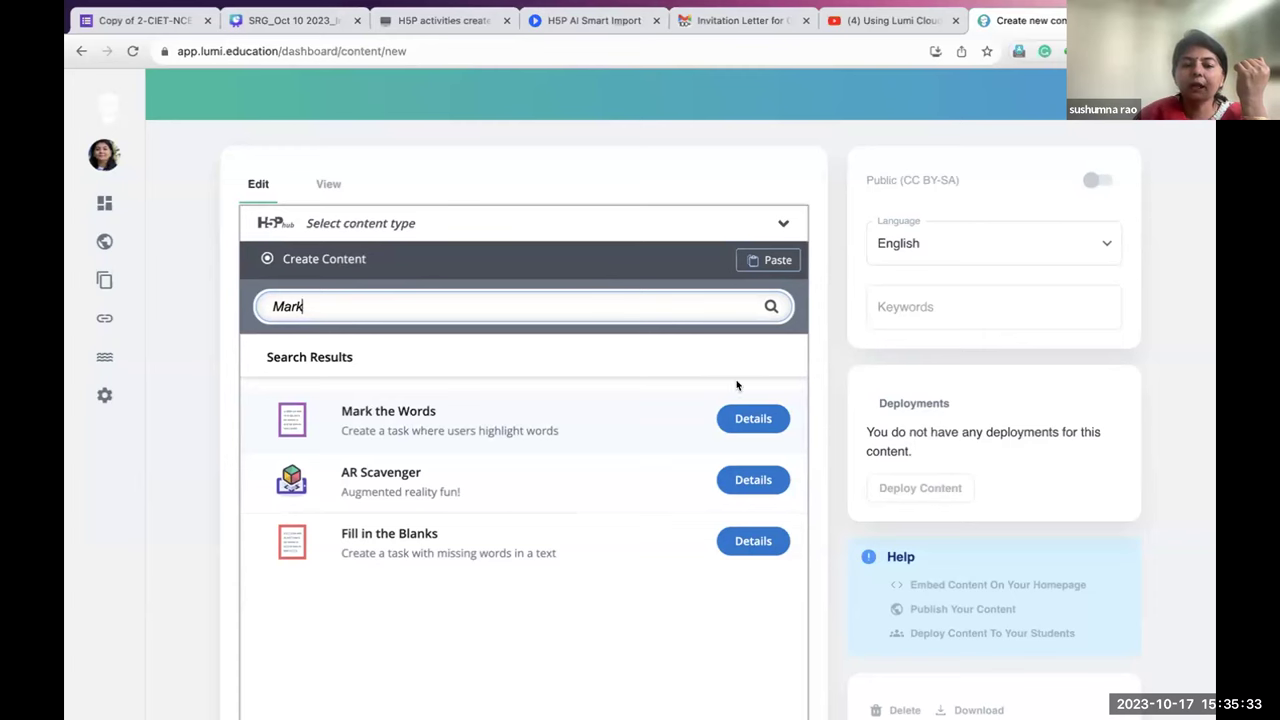
click(682, 413)
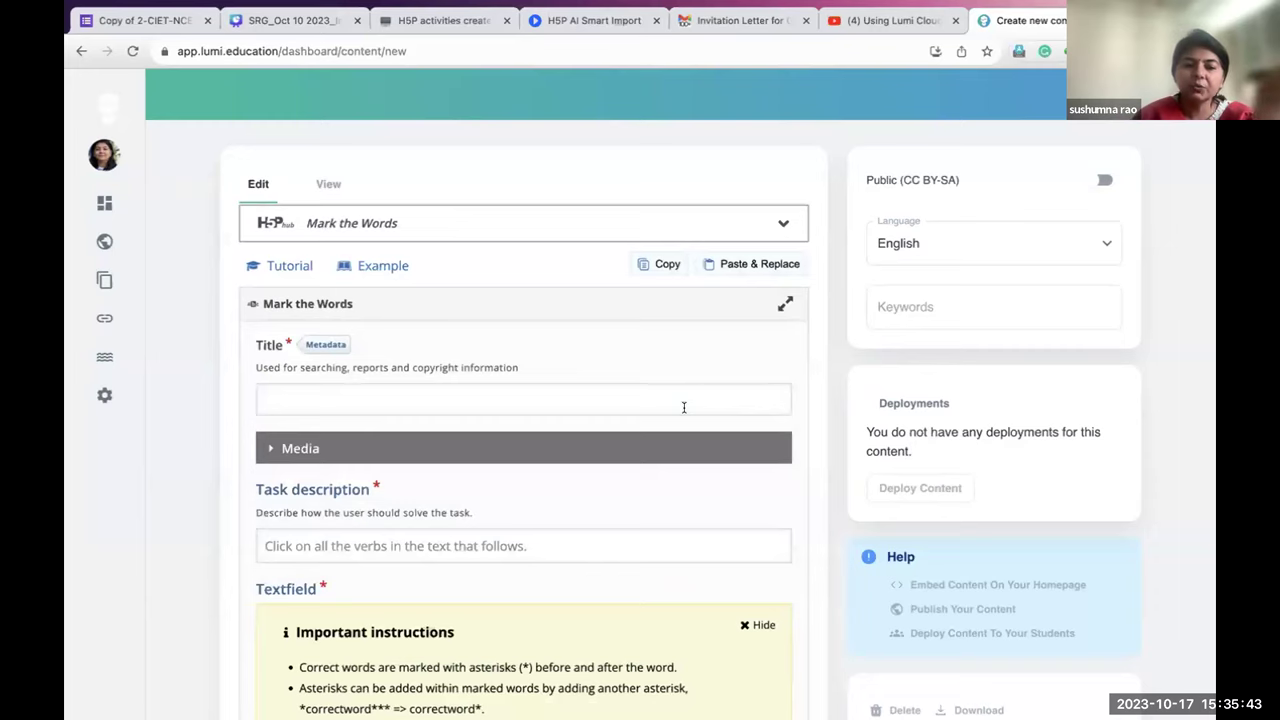
scroll(684, 407, down, 2)
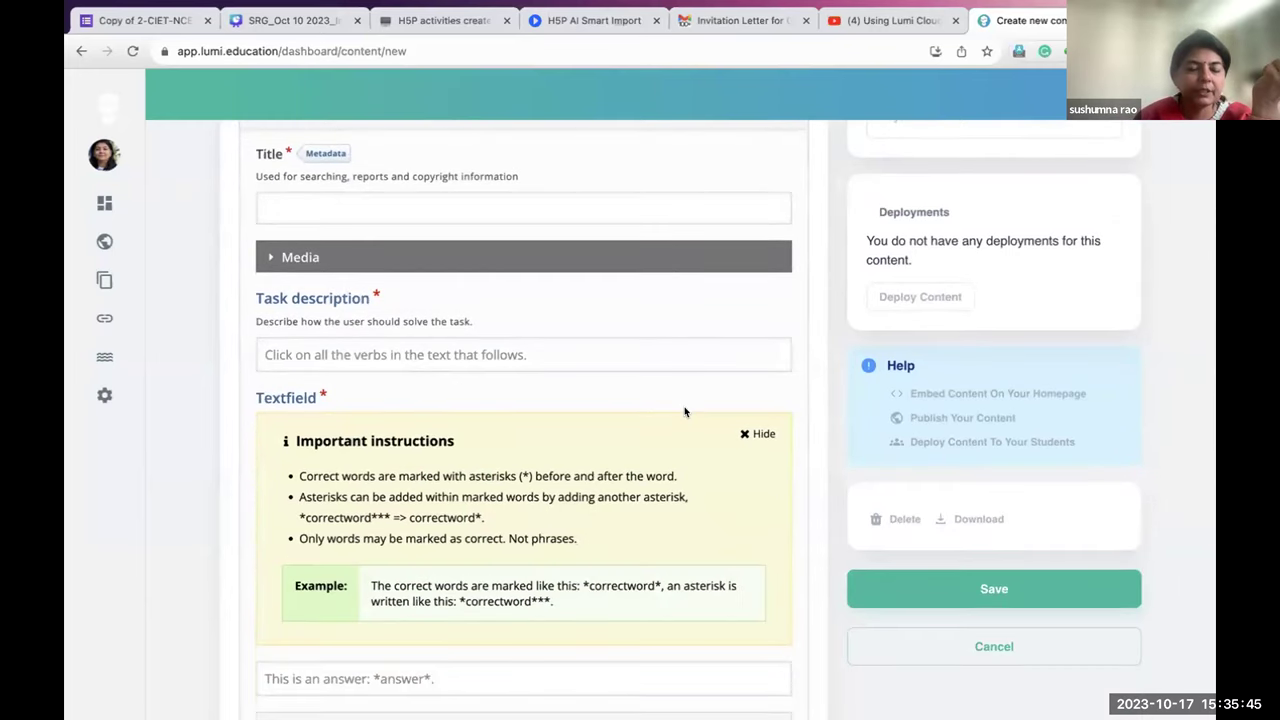
scroll(684, 411, up, 2)
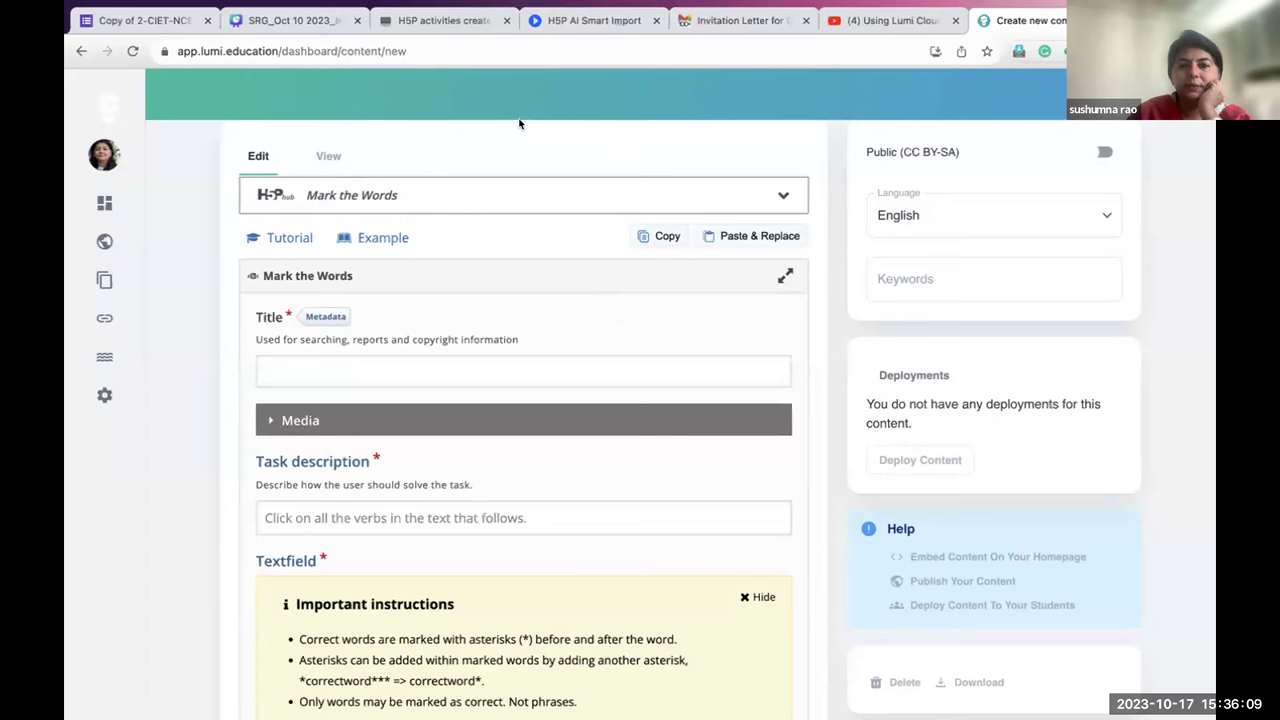
Title the new Mark the Words activity "Sample"
click(365, 363)
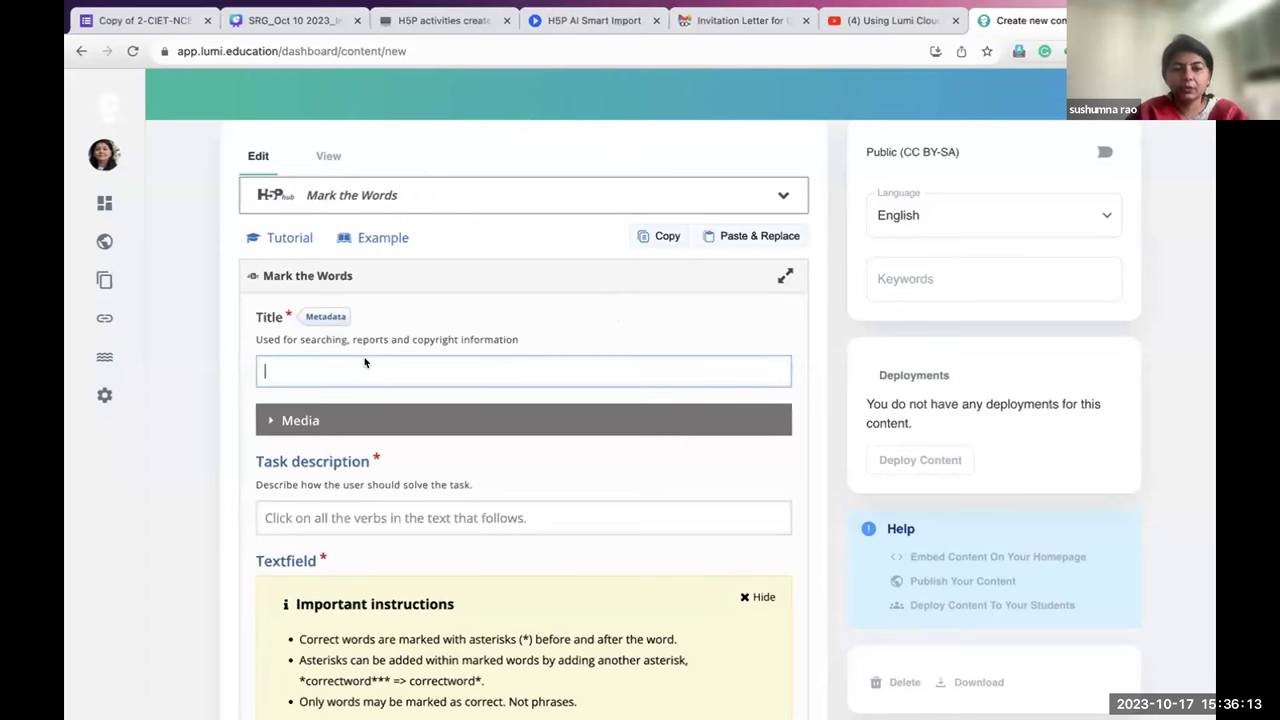
text(Sample)
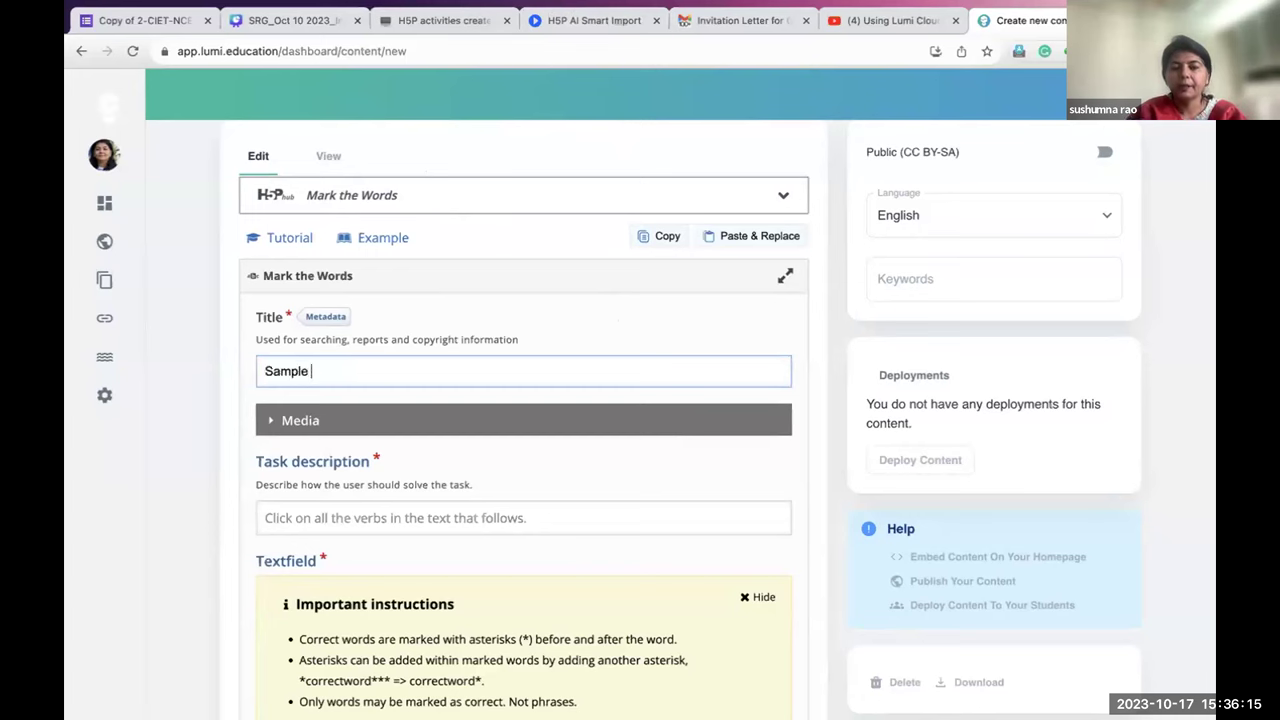
key(BackSpace)
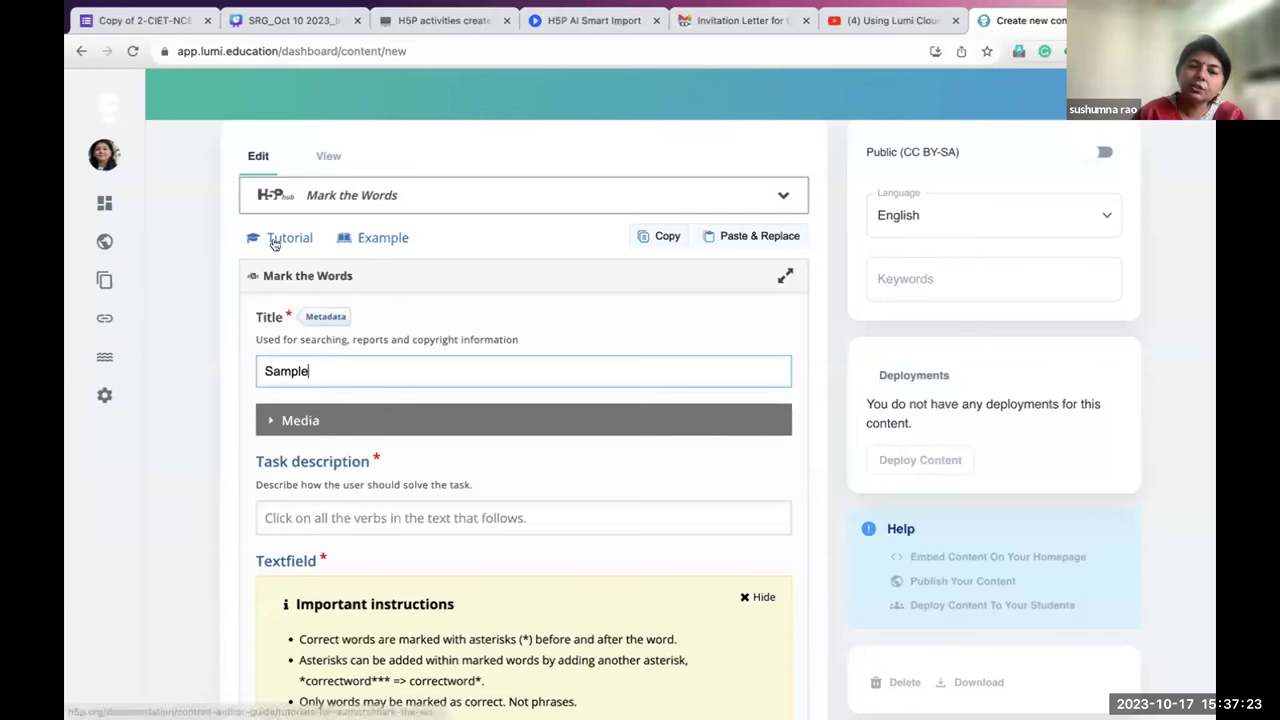
Open the Mark the Words example and mark "Bilberries", "blueberries", "edible" and the "berries" in the Cloudberries sentence
click(369, 242)
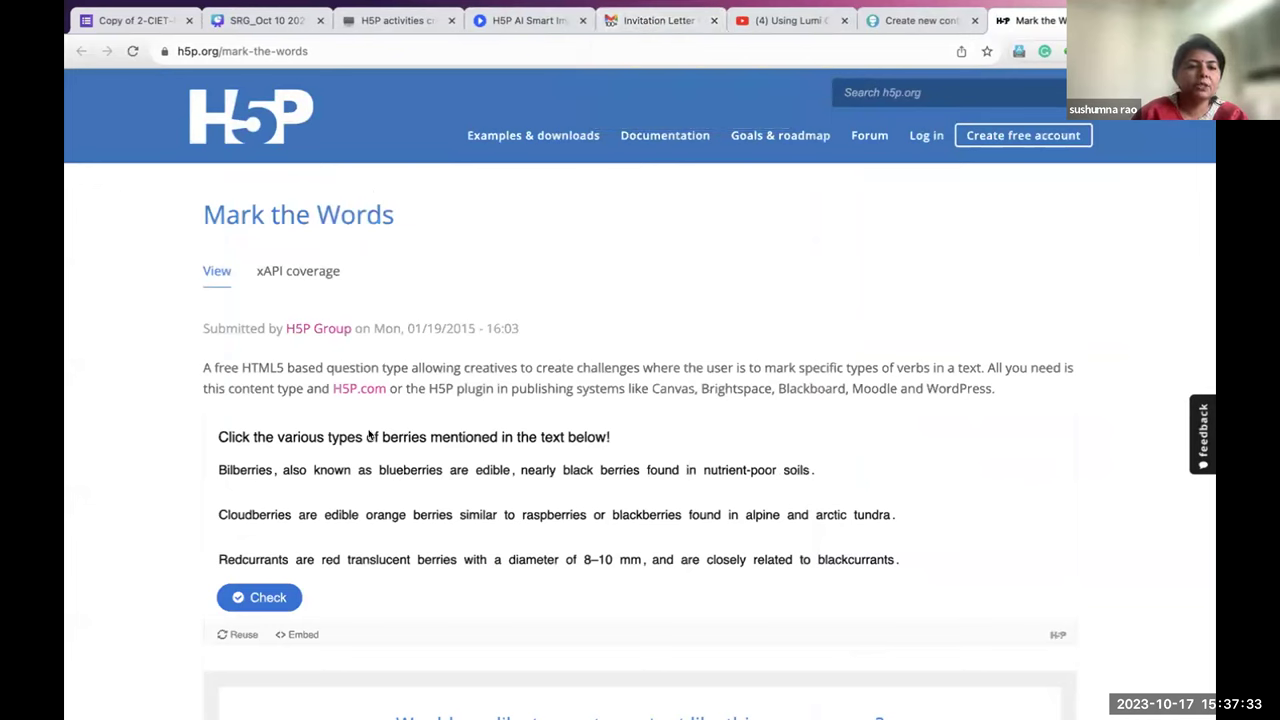
click(252, 470)
click(405, 470)
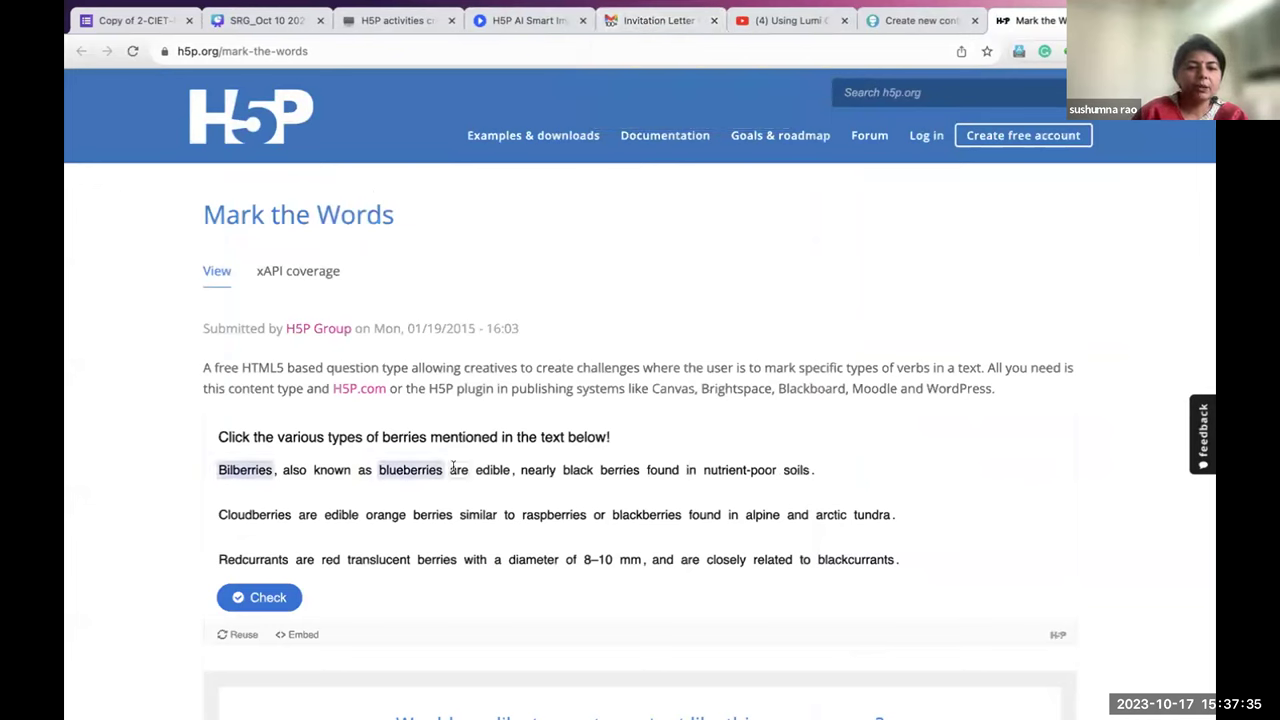
click(494, 471)
click(438, 519)
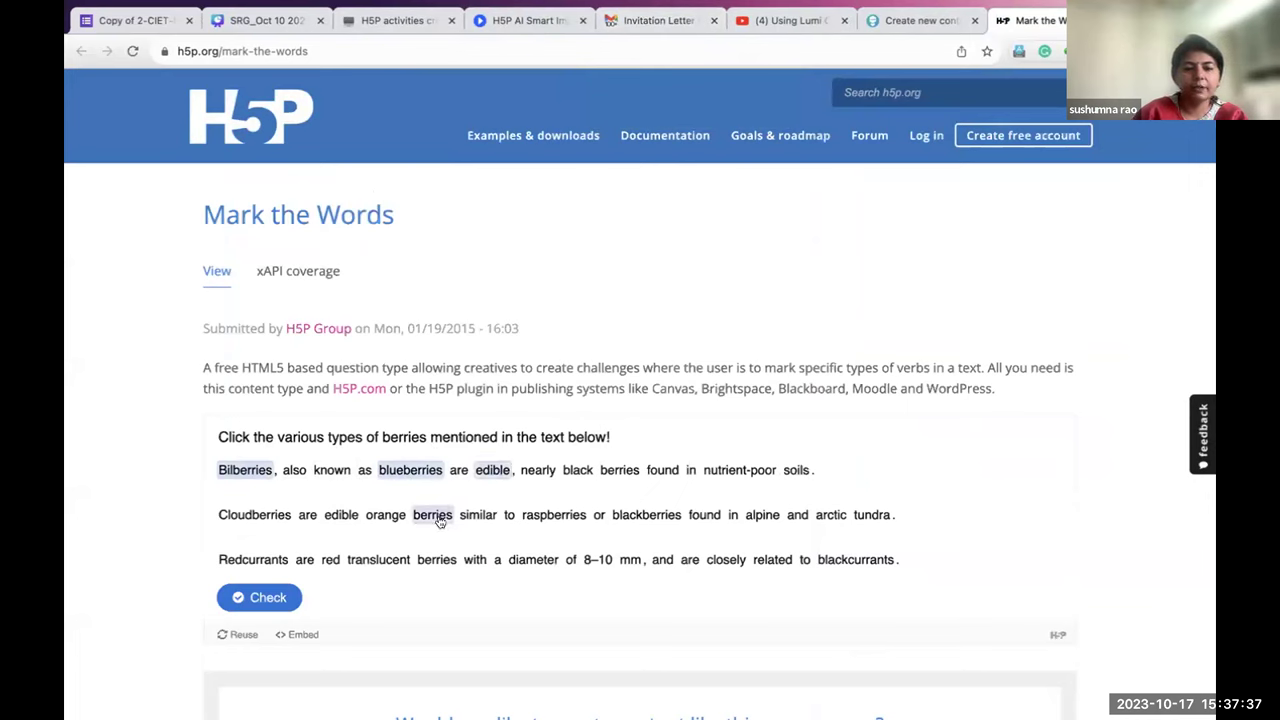
Check the marked answers in the berries example and show its solution before returning to the activity form
click(268, 597)
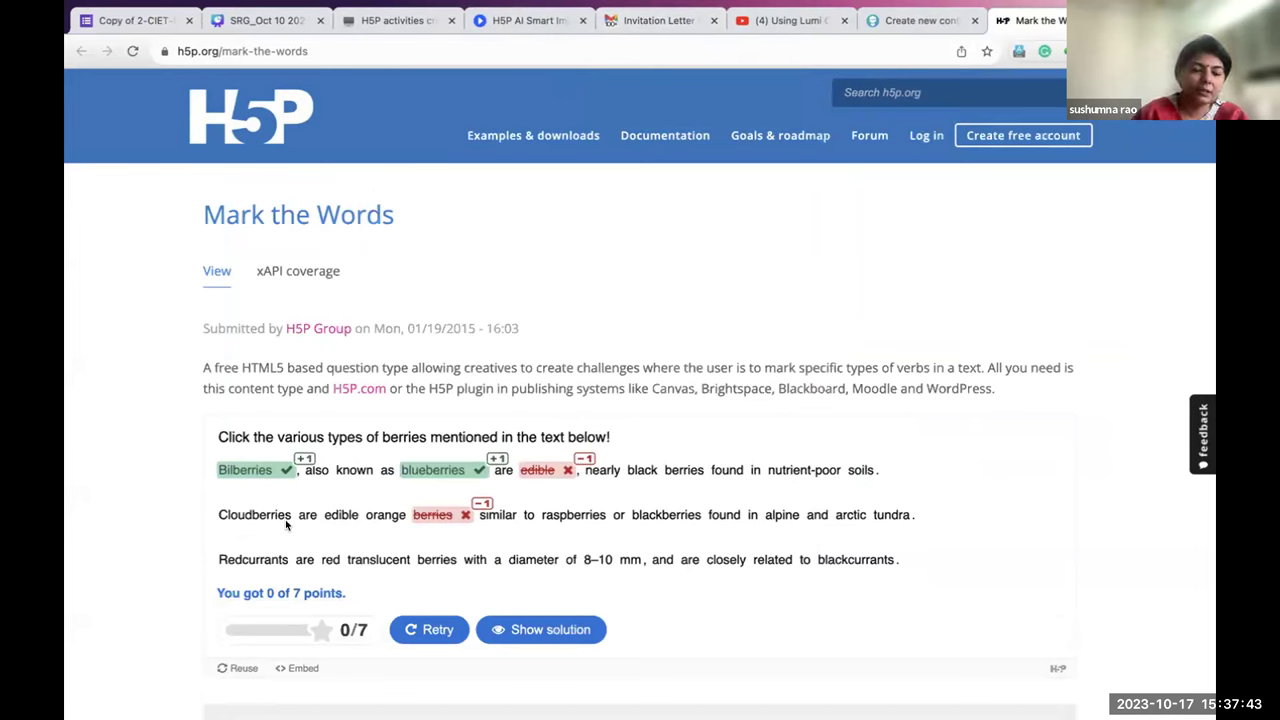
click(506, 628)
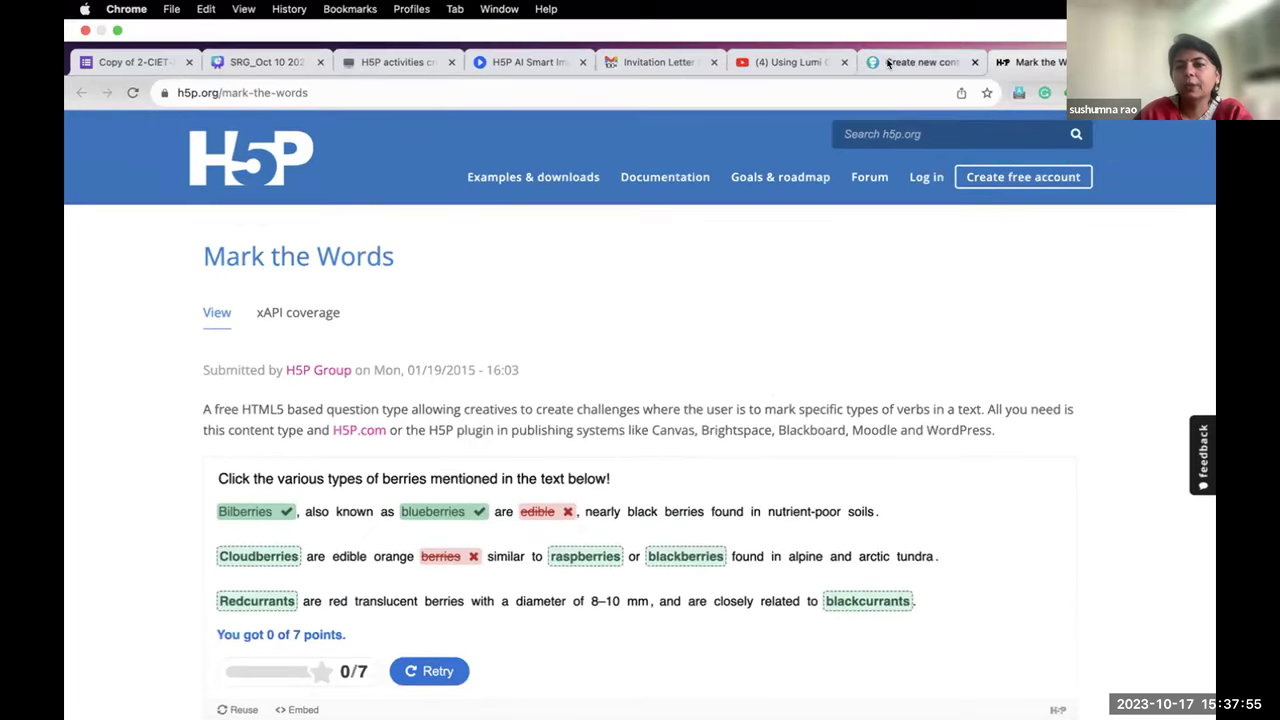
click(890, 64)
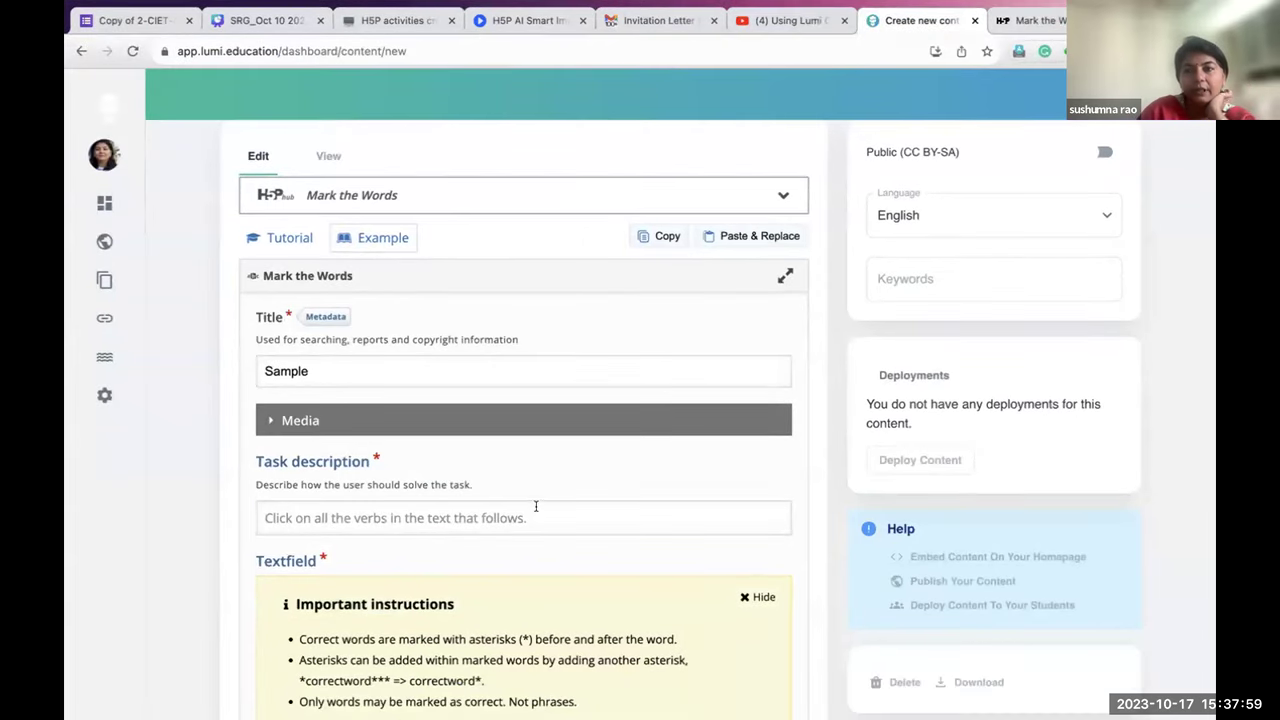
Expand the activity's media section, examine the available media types, and collapse the section without choosing one
click(270, 419)
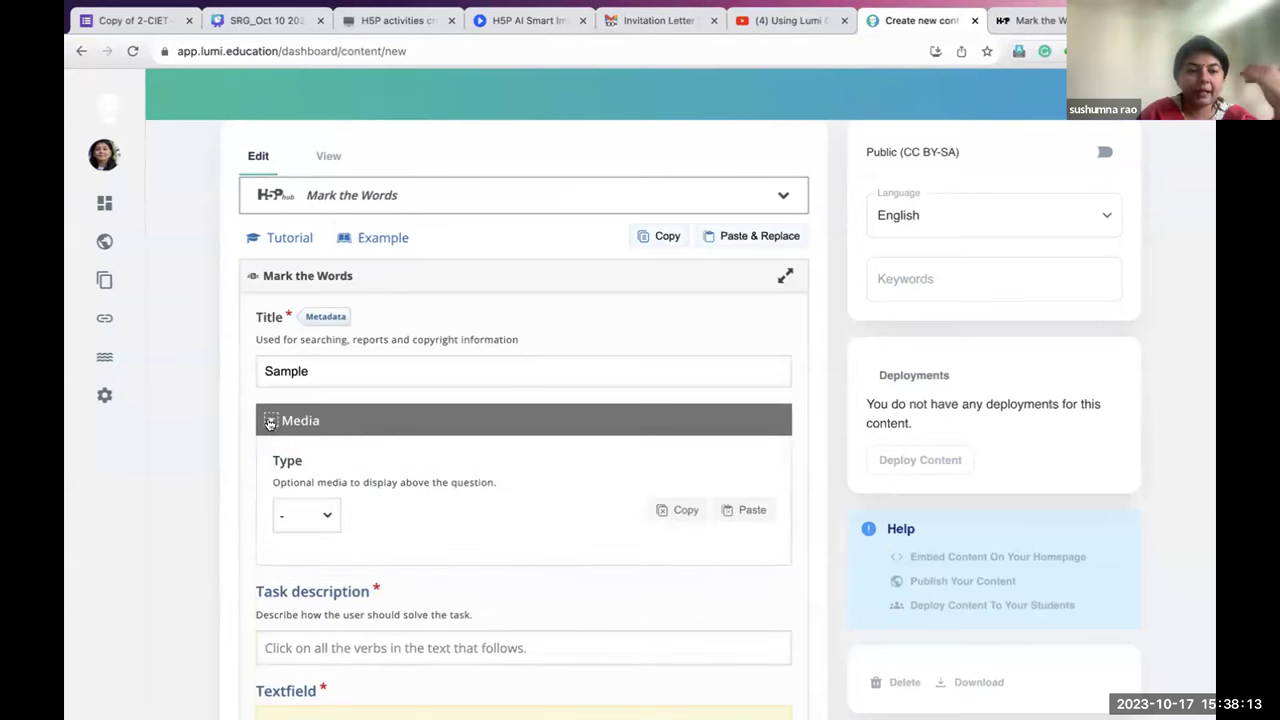
click(297, 517)
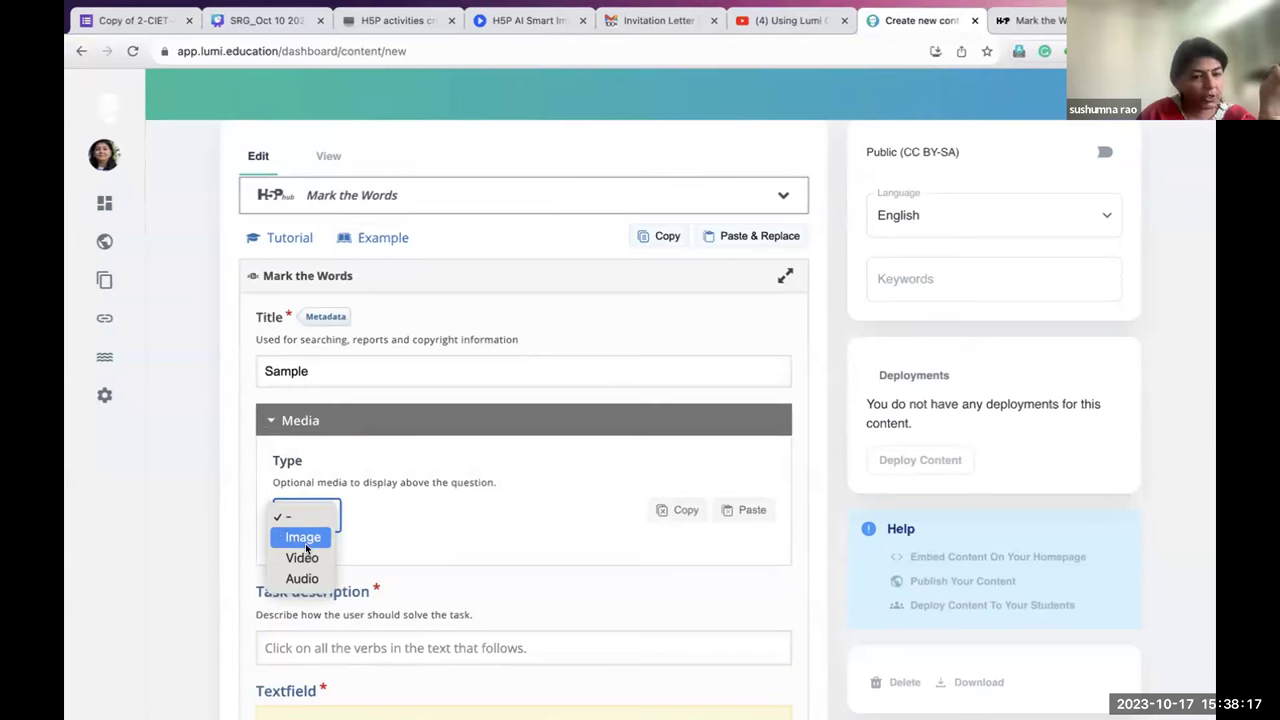
click(268, 418)
click(268, 419)
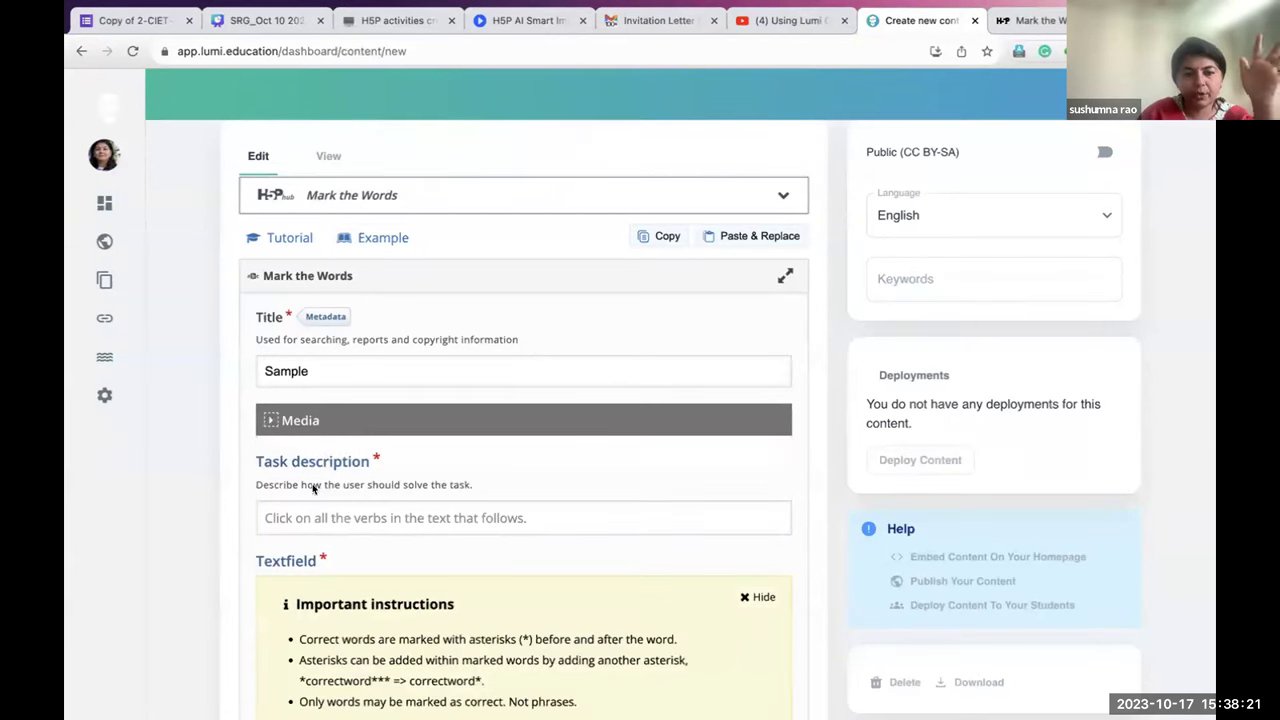
Start the task description with the word "Identify"
click(312, 519)
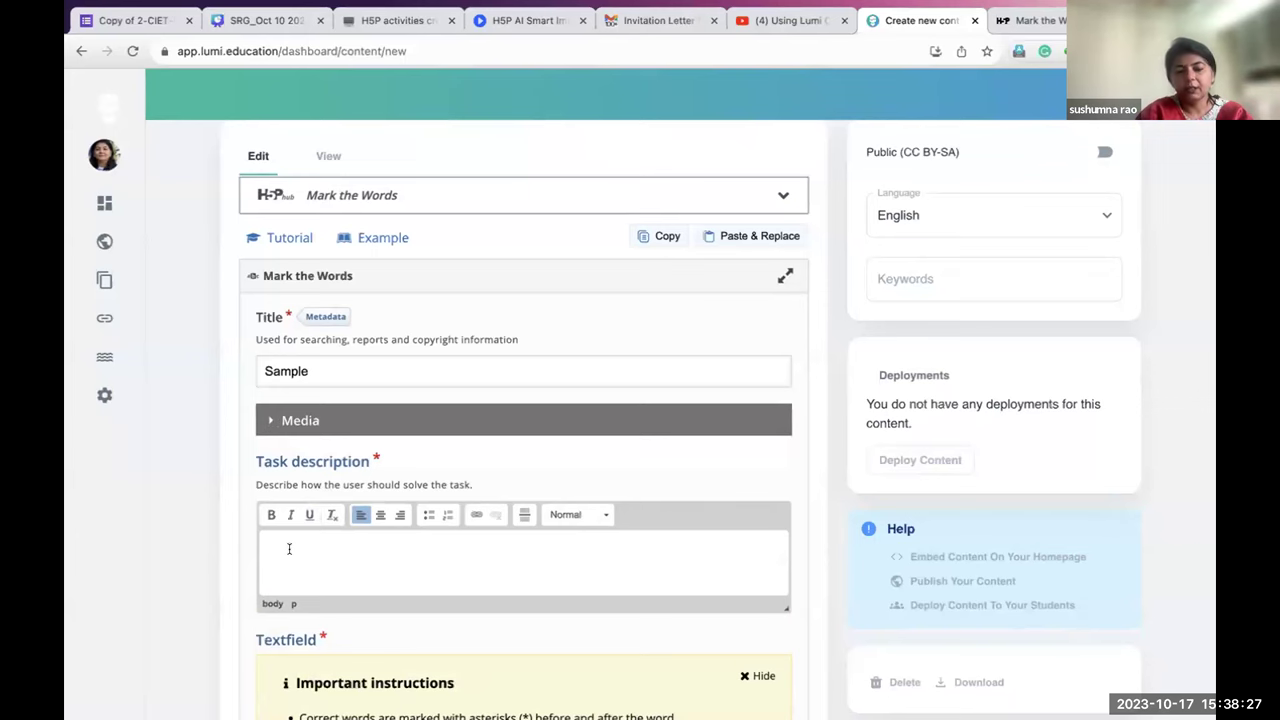
text(Identify)
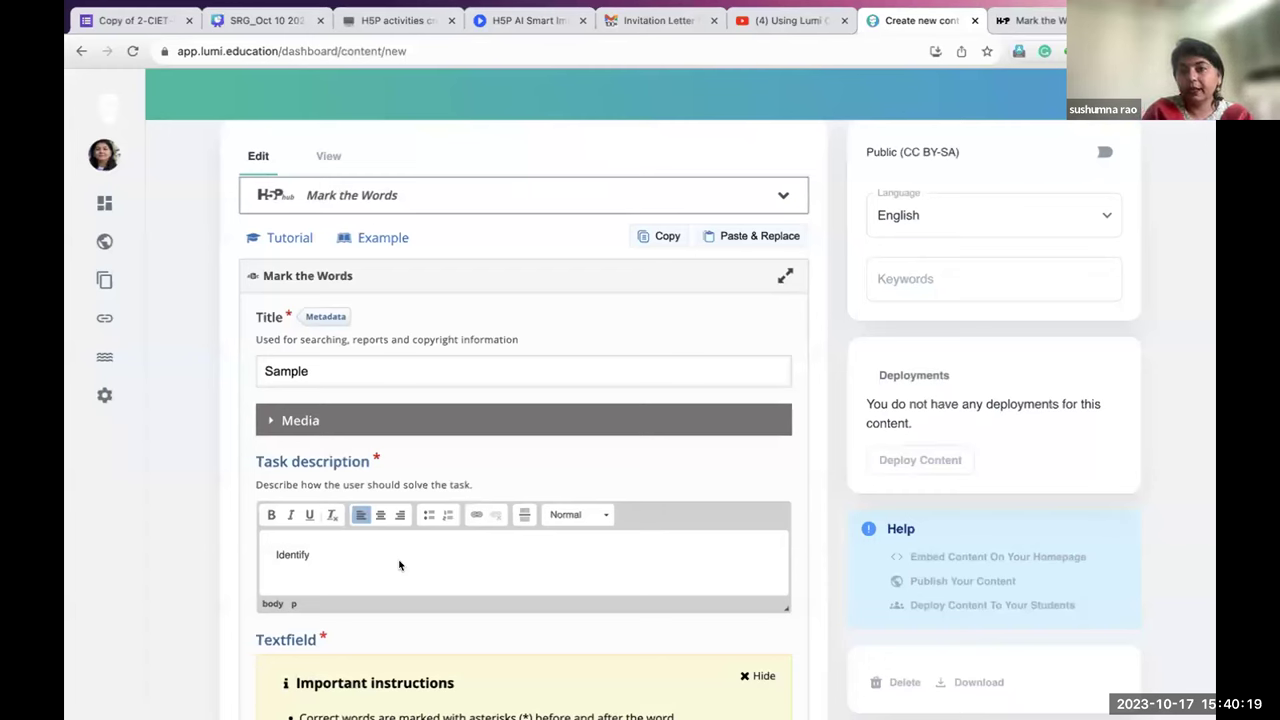
Review the solved berries example again, and examine the optional media types back in the activity form without choosing one
click(1030, 20)
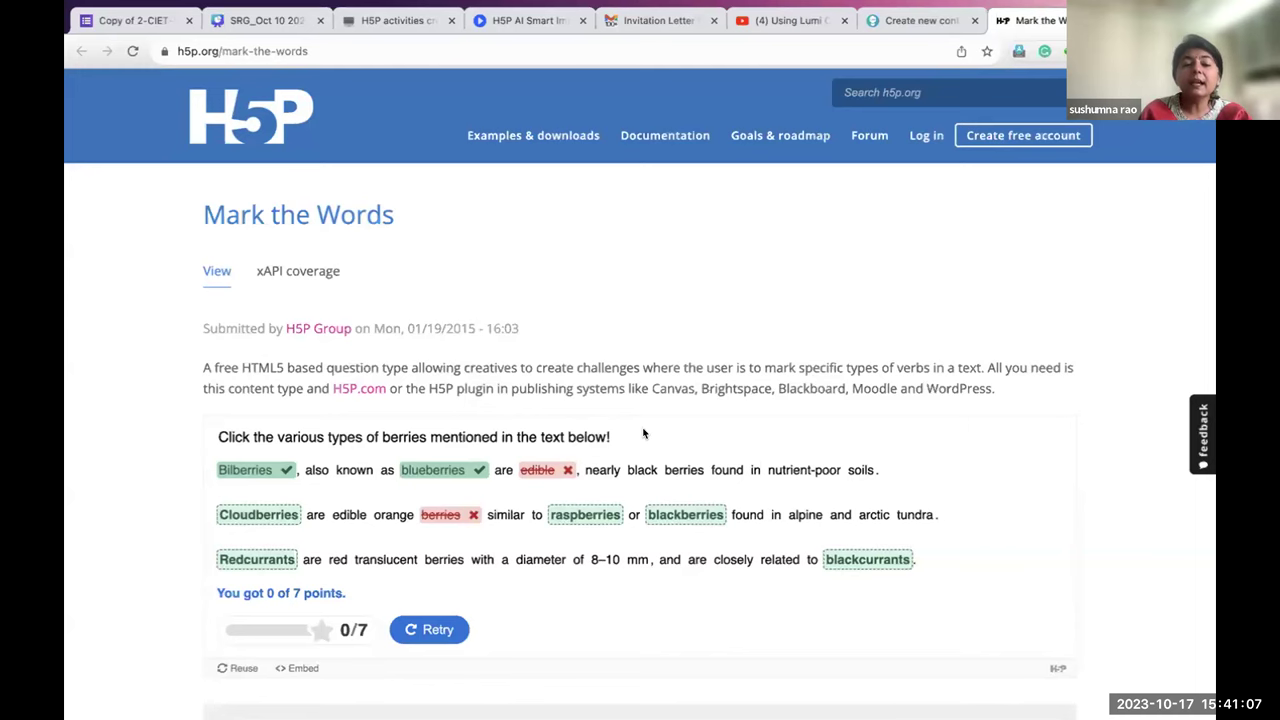
click(915, 20)
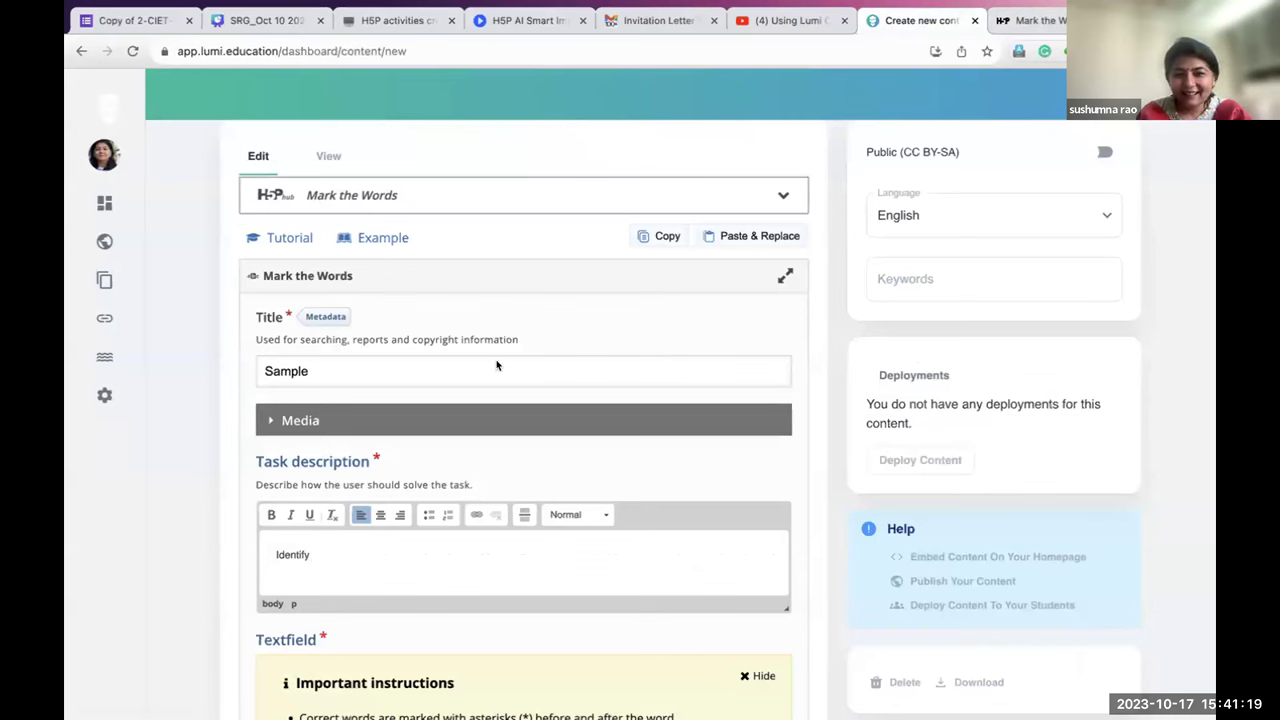
click(281, 426)
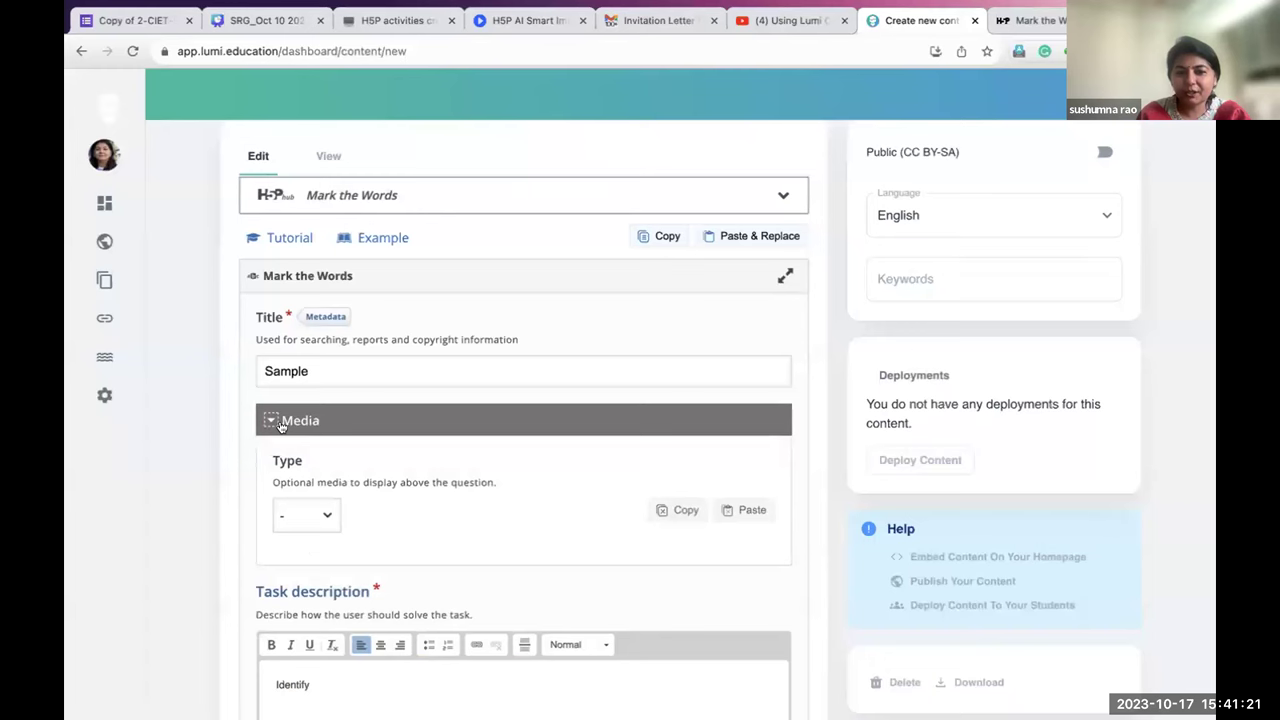
click(322, 515)
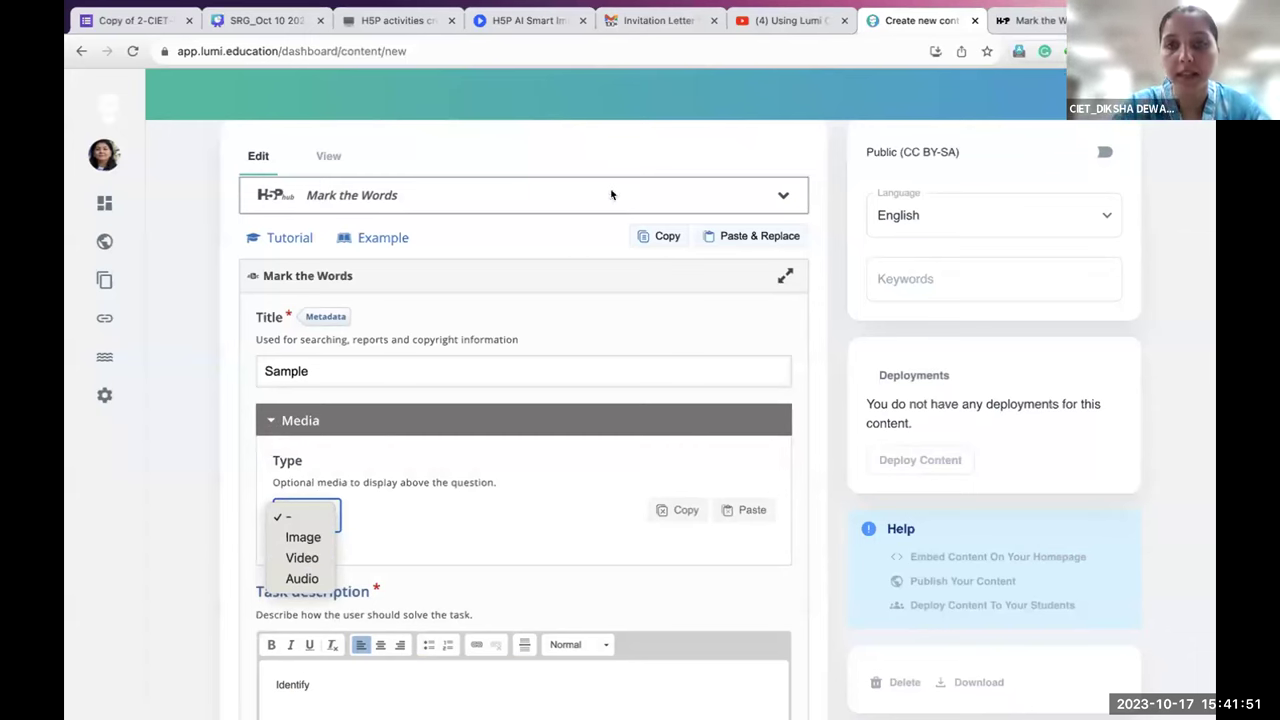
click(323, 689)
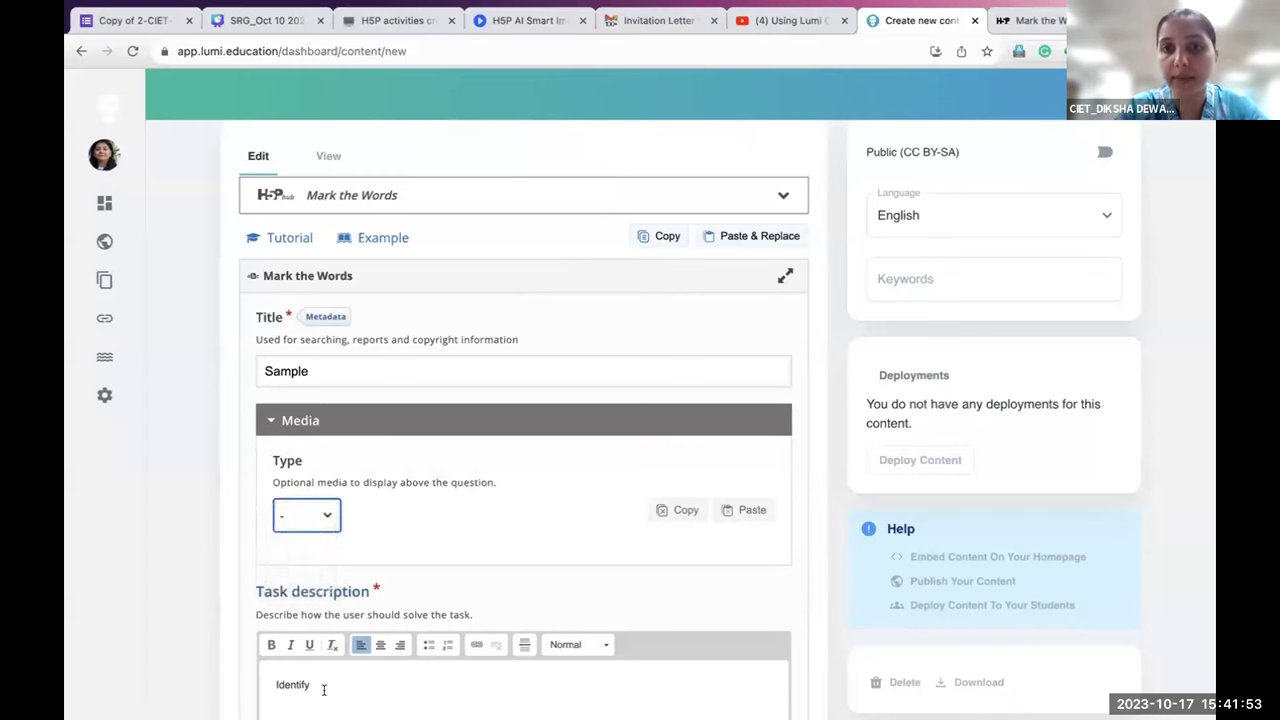